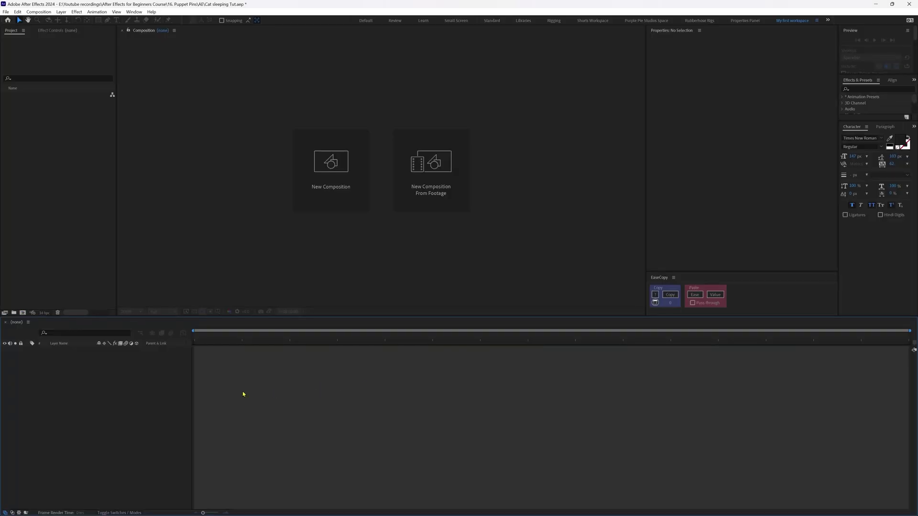
Create the 1920x1080, 30 fps 'Cat sleeping' composition with a 0:00:20:00 duration
{"action": "left_click", "coordinate": [22, 314]}
{"action": "type", "text": "Cat sm"}
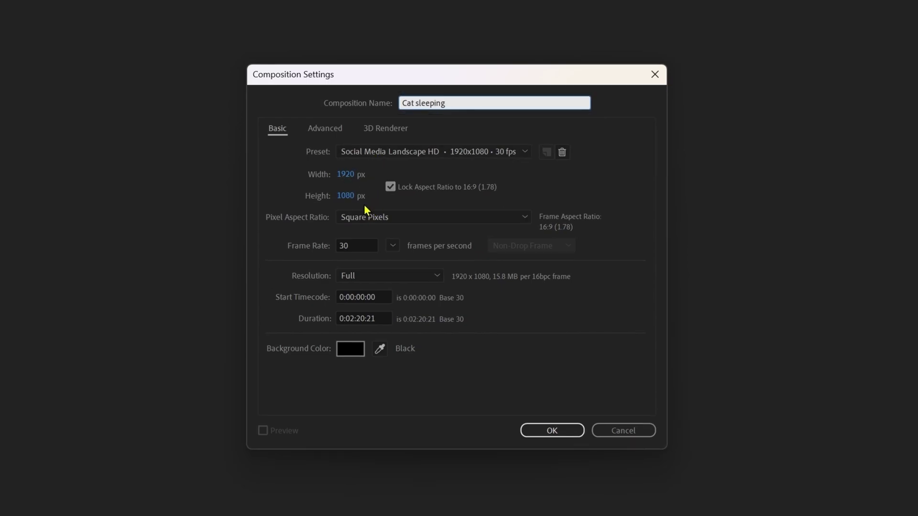
{"action": "left_click", "coordinate": [353, 317]}
{"action": "key", "text": "shift+Left"}
{"action": "type", "text": "0"}
{"action": "key", "text": "Right"}
{"action": "key", "text": "Right"}
{"action": "key", "text": "Right"}
{"action": "key", "text": "shift+Left"}
{"action": "type", "text": "0"}
{"action": "key", "text": "Right"}
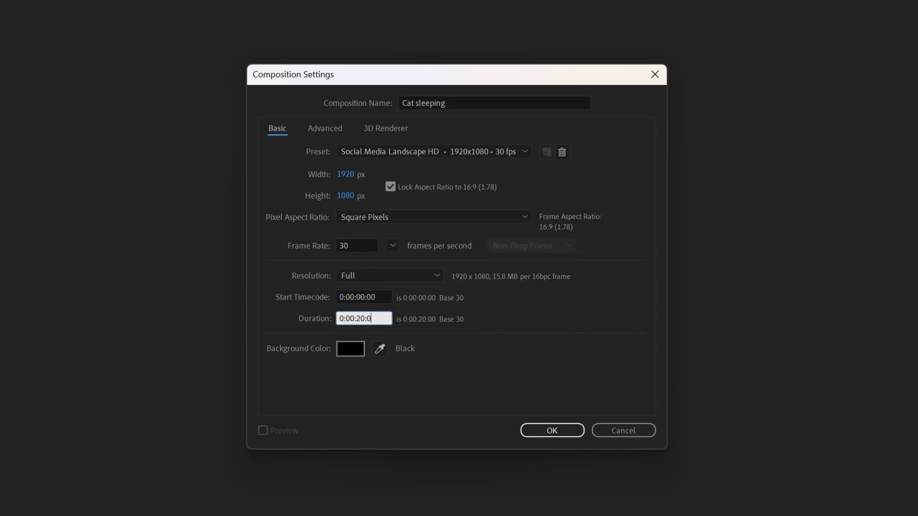
{"action": "key", "text": "shift+Left"}
{"action": "type", "text": "0"}
{"action": "left_click", "coordinate": [540, 431]}
{"action": "left_click", "coordinate": [279, 371]}
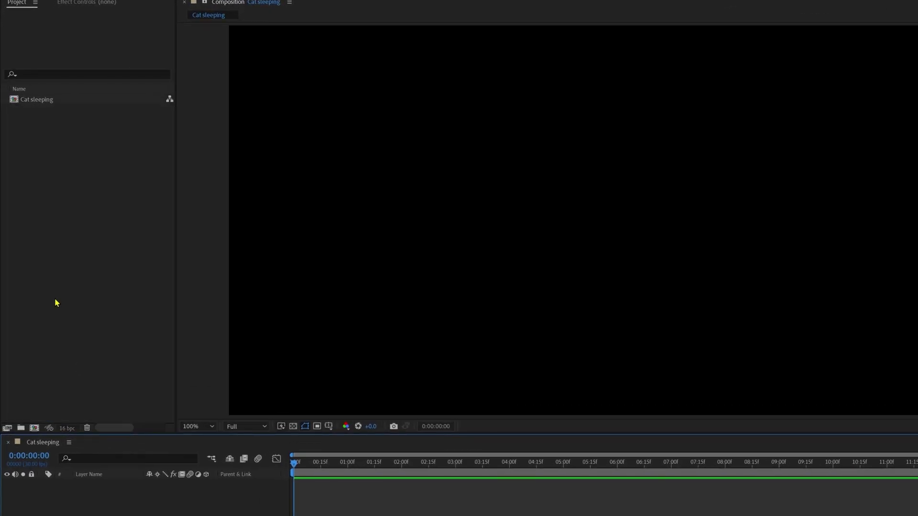
Import Cat Illustration Tut as Composition - Retain Layer Sizes and drop it into the Cat sleeping timeline
{"action": "double_click", "coordinate": [36, 228]}
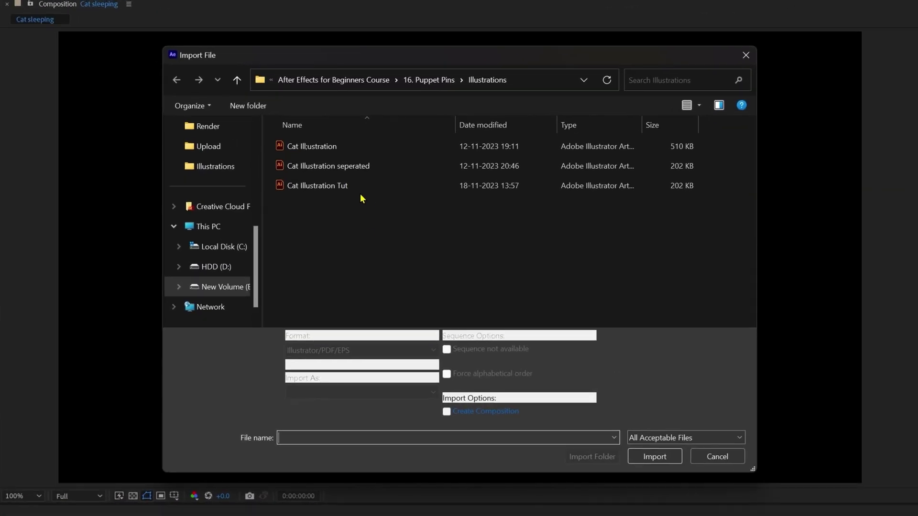
{"action": "left_click", "coordinate": [487, 162]}
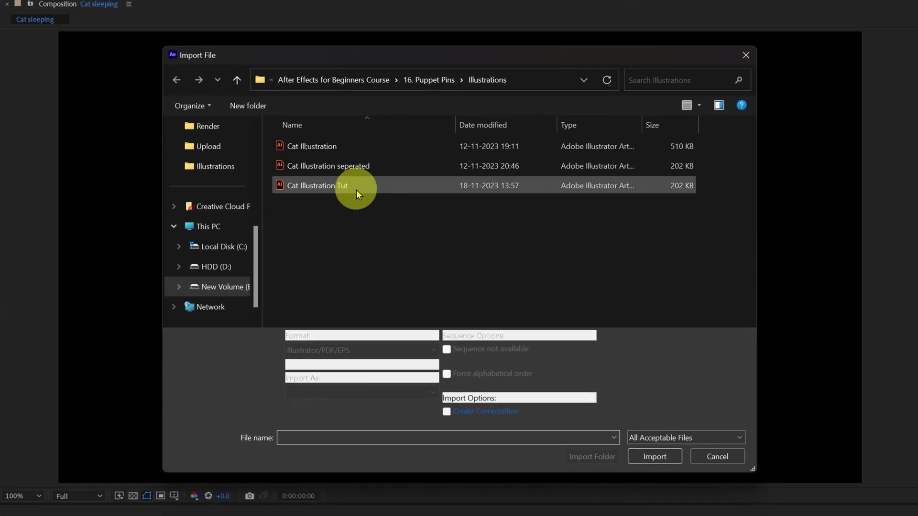
{"action": "left_click", "coordinate": [337, 391]}
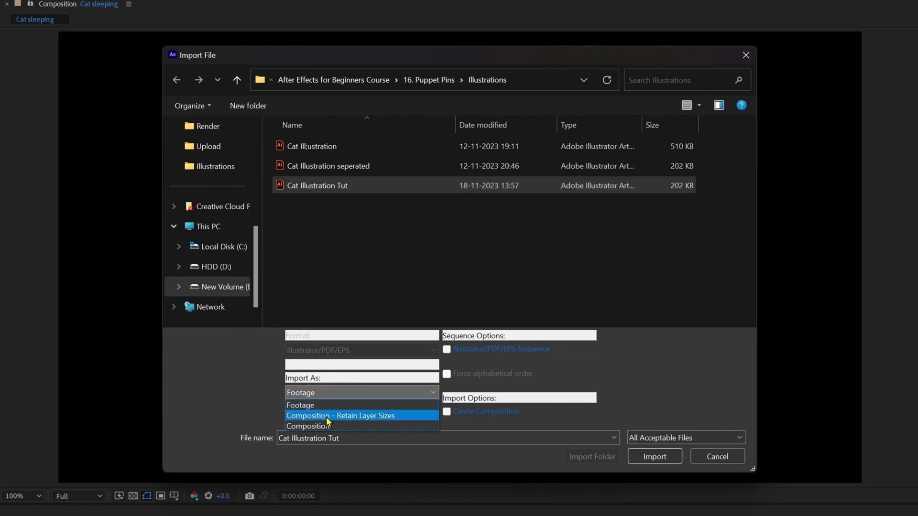
{"action": "left_click", "coordinate": [327, 416]}
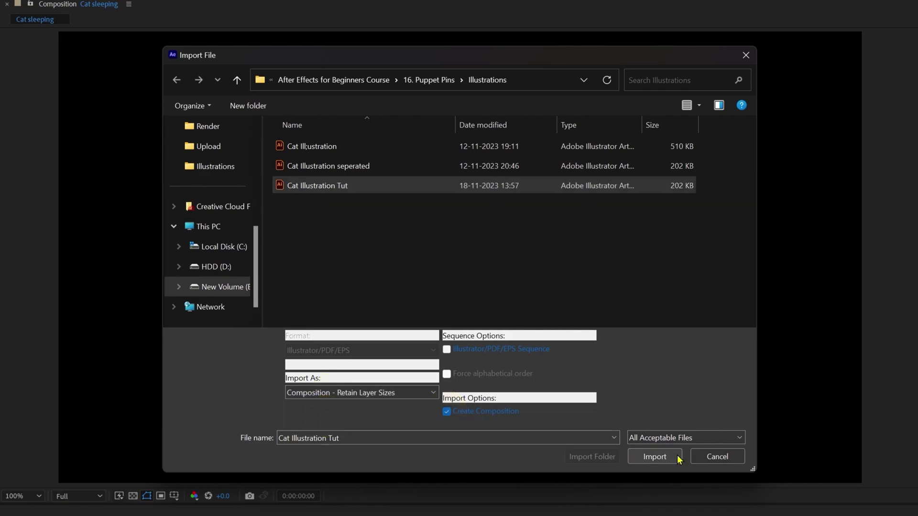
{"action": "left_click", "coordinate": [654, 457]}
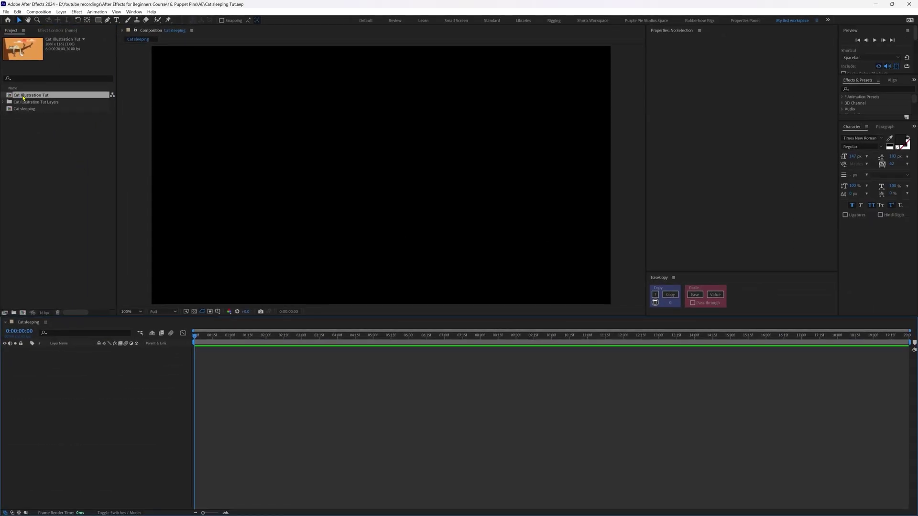
{"action": "left_click_drag", "start_coordinate": [23, 98], "coordinate": [88, 416]}
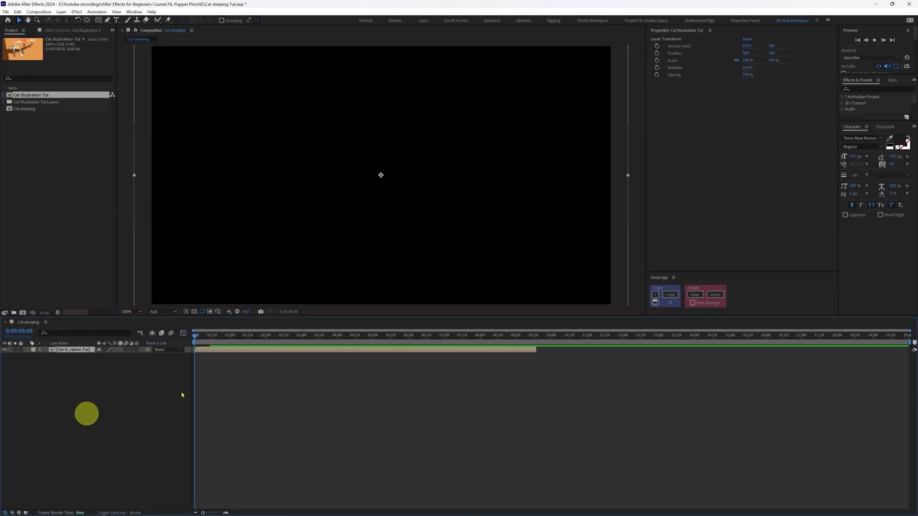
Create a _COMP project folder with Main and Elements subfolders
{"action": "left_click", "coordinate": [256, 428]}
{"action": "left_click", "coordinate": [53, 215]}
{"action": "left_click", "coordinate": [14, 312]}
{"action": "type", "text": "_COMP"}
{"action": "key", "text": "Return"}
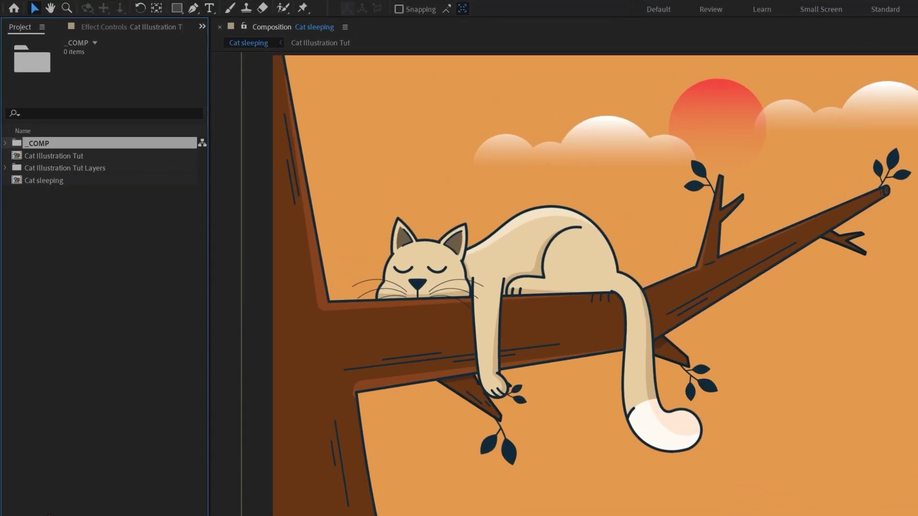
{"action": "left_click", "coordinate": [14, 312]}
{"action": "type", "text": "Main"}
{"action": "key", "text": "Return"}
{"action": "key", "text": "Return"}
{"action": "key", "text": "Return"}
{"action": "key", "text": "ctrl+alt+shift+n"}
{"action": "type", "text": "Elements"}
{"action": "key", "text": "Return"}
Move the compositions into Main and select the Tail layer in Cat Illustration Tut
{"action": "left_click_drag", "start_coordinate": [43, 205], "coordinate": [76, 161]}
{"action": "left_click", "coordinate": [61, 207]}
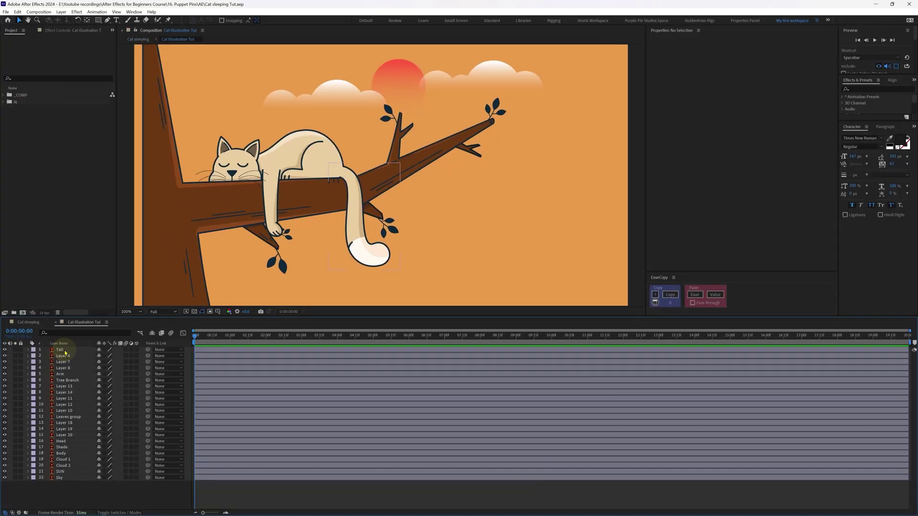
{"action": "left_click", "coordinate": [66, 349]}
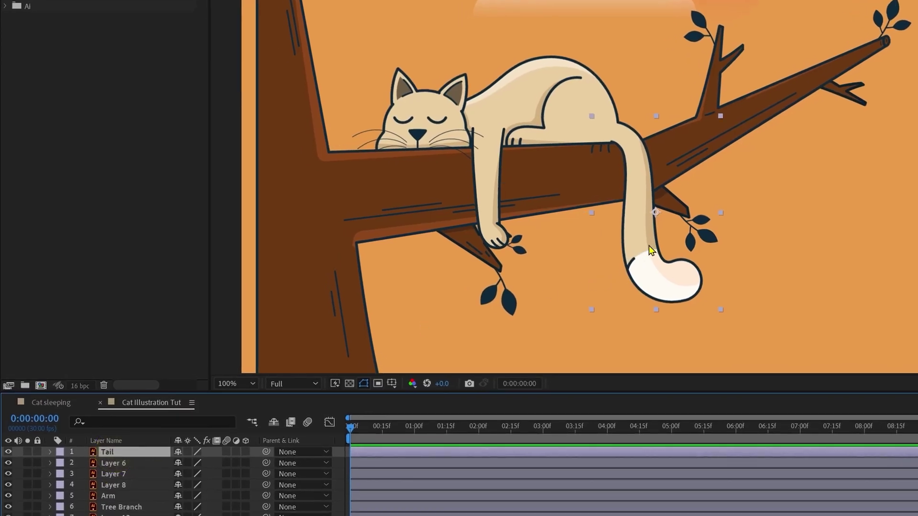
Pre-compose the Tail layer into a new composition named Tail
{"action": "right_click", "coordinate": [113, 457]}
{"action": "left_click", "coordinate": [143, 365]}
{"action": "type", "text": "Tail"}
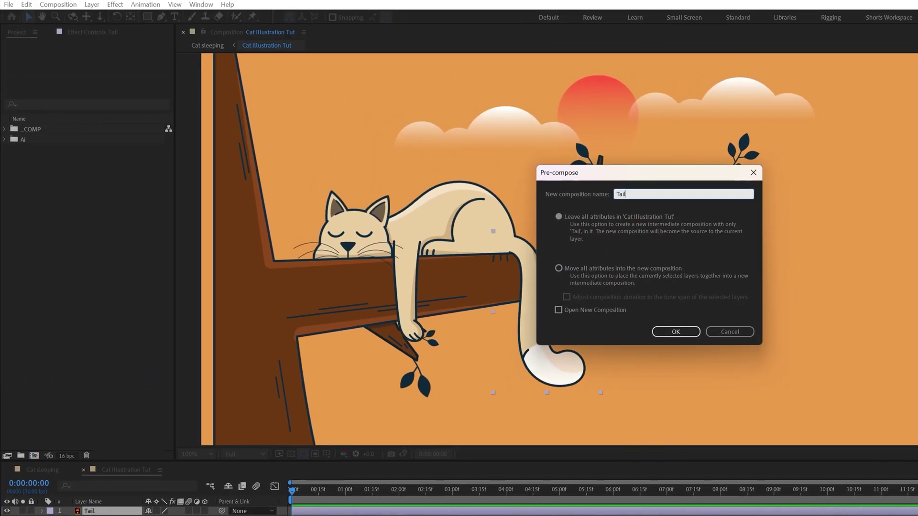
{"action": "key", "text": "Return"}
In the Tail precomp's Composition Settings, widen the composition to 474x711 px
{"action": "double_click", "coordinate": [90, 511]}
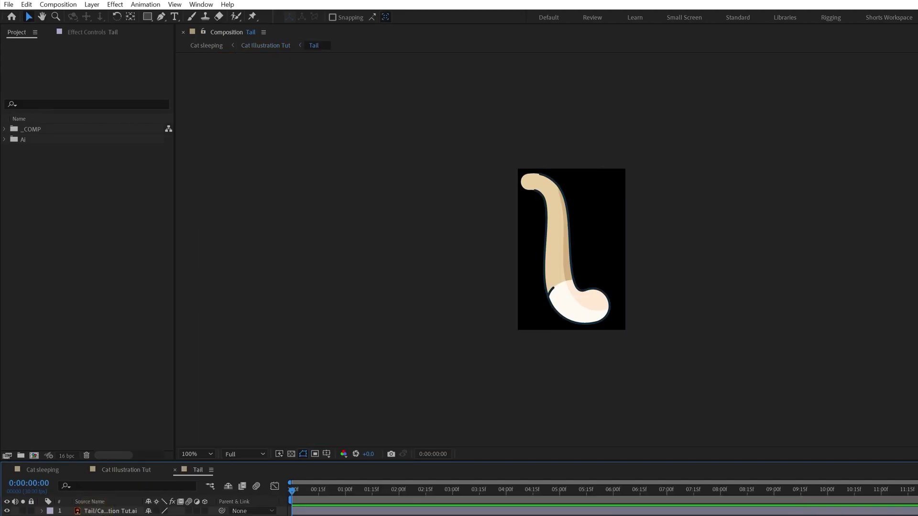
{"action": "left_click", "coordinate": [58, 5]}
{"action": "left_click", "coordinate": [67, 33]}
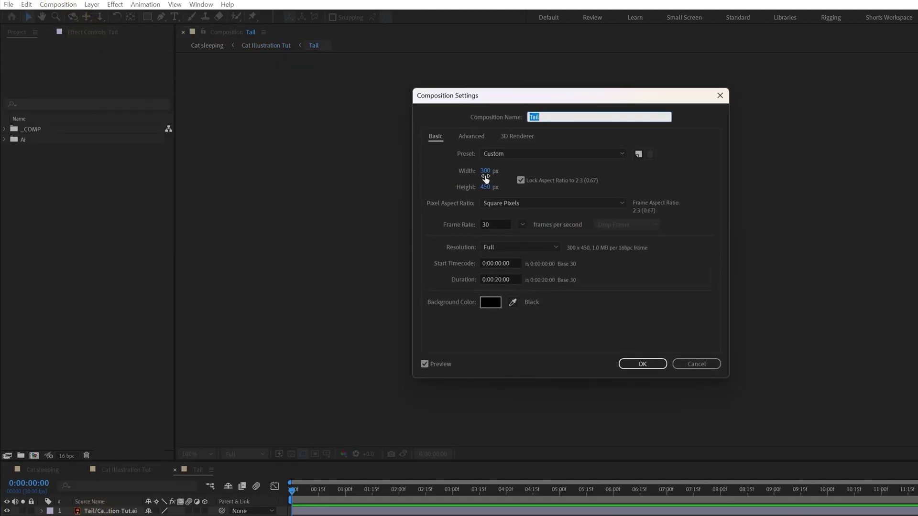
{"action": "left_click_drag", "start_coordinate": [484, 171], "coordinate": [527, 172]}
{"action": "left_click", "coordinate": [642, 365]}
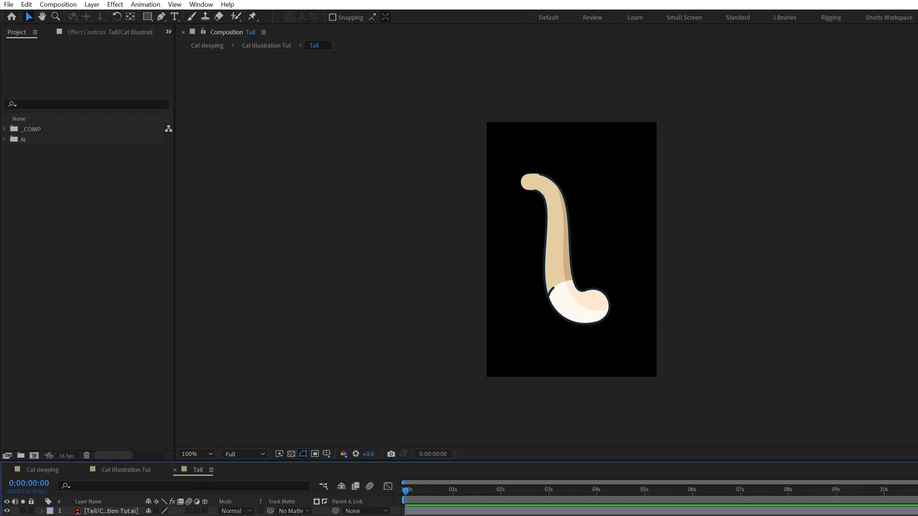
On the tail layer, place six Puppet Position pins around the top of the tail
{"action": "left_click", "coordinate": [113, 511]}
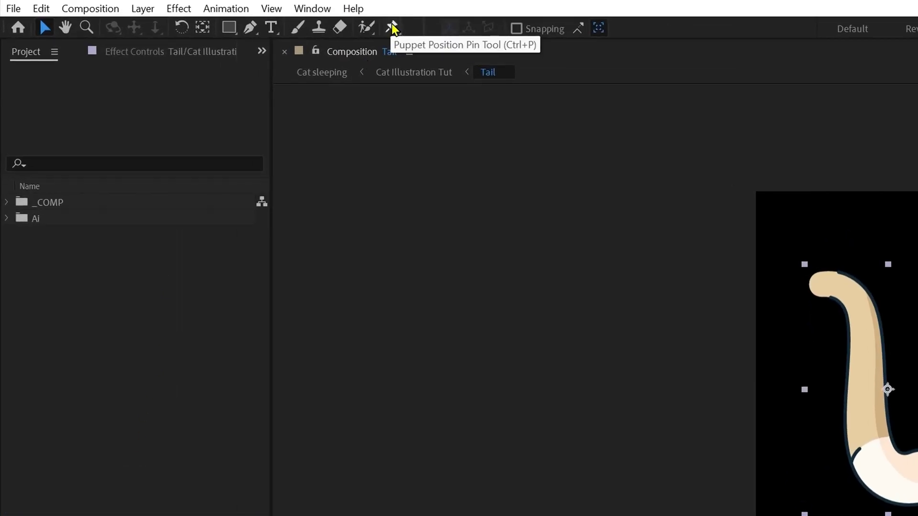
{"action": "left_click", "coordinate": [392, 28]}
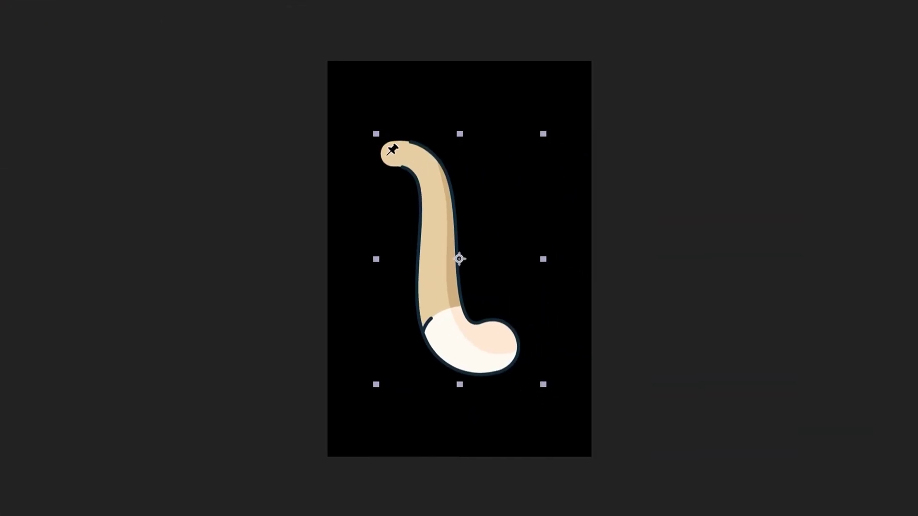
{"action": "left_click", "coordinate": [387, 152]}
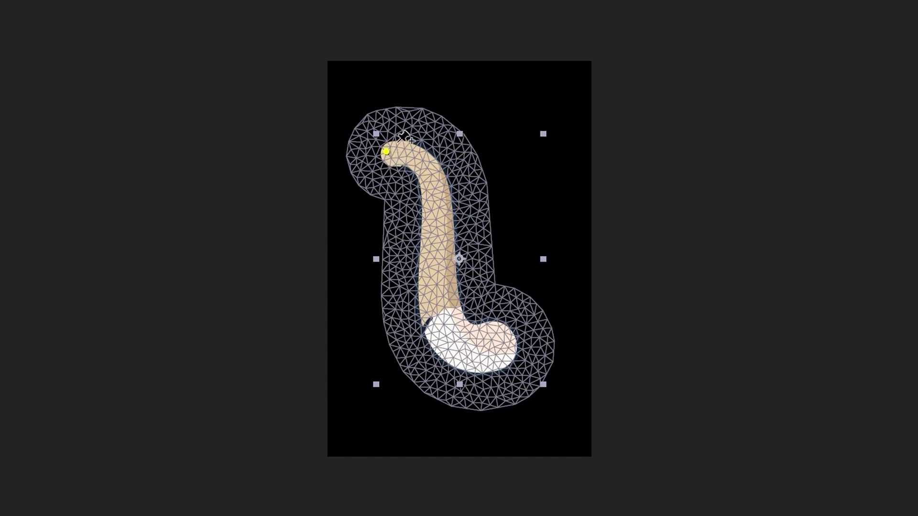
{"action": "left_click", "coordinate": [397, 142]}
{"action": "left_click", "coordinate": [409, 142]}
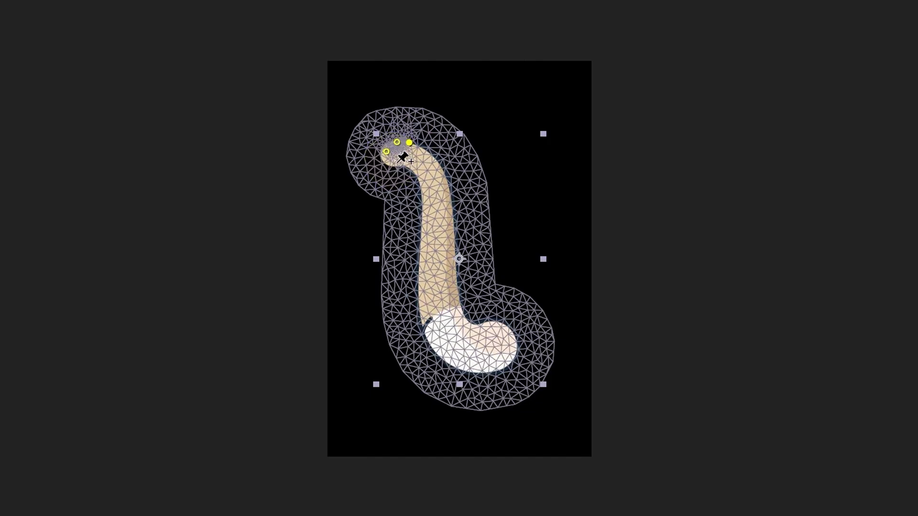
{"action": "left_click", "coordinate": [391, 162]}
{"action": "left_click", "coordinate": [403, 167]}
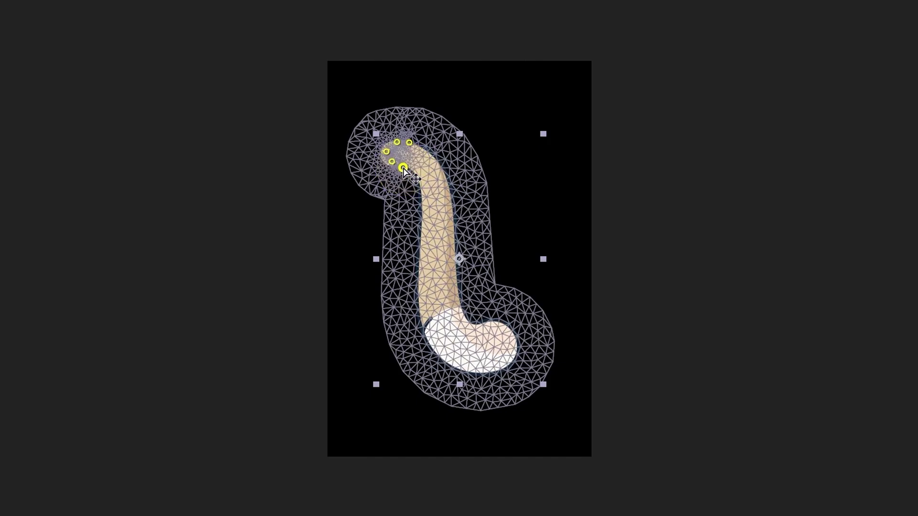
{"action": "left_click", "coordinate": [412, 156]}
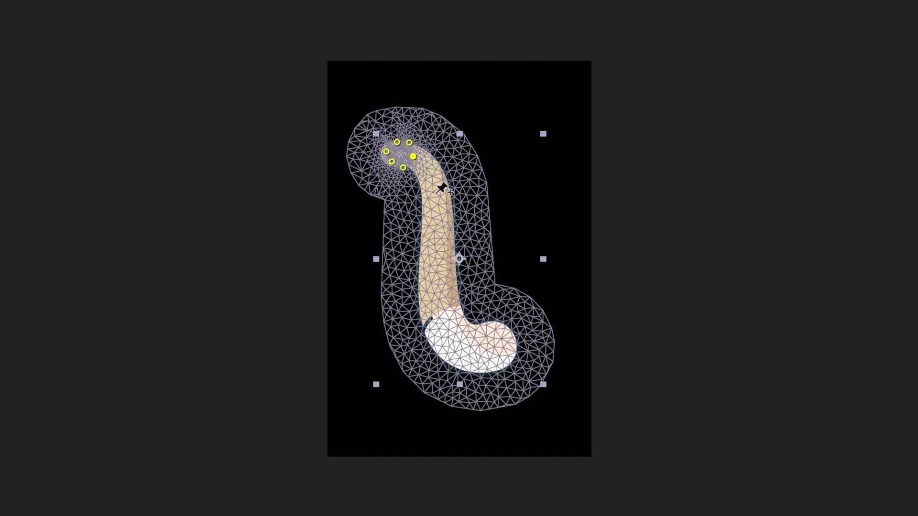
Add four more puppet pins down the tail's length and into its white tip
{"action": "left_click", "coordinate": [435, 193]}
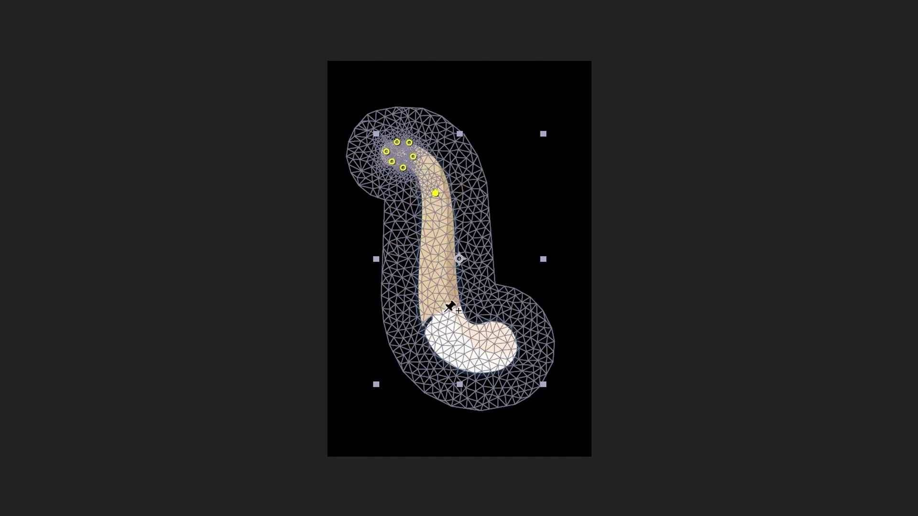
{"action": "left_click", "coordinate": [435, 285]}
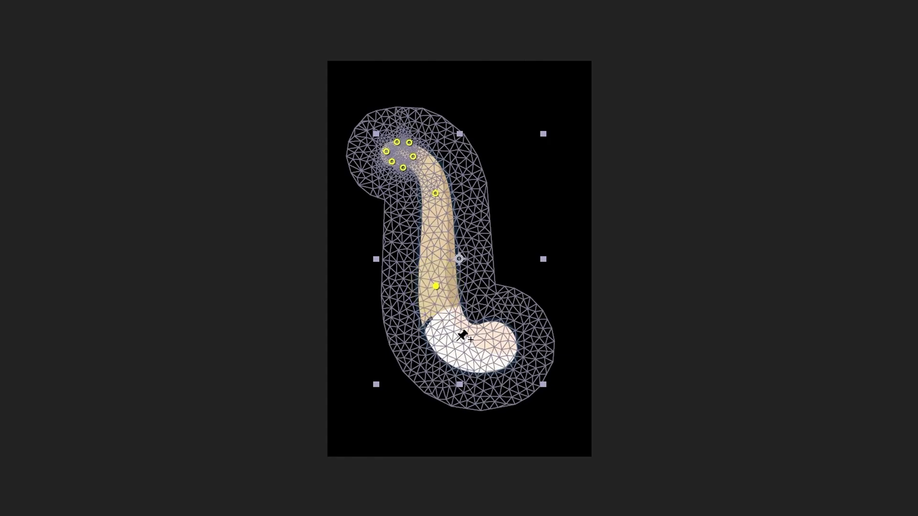
{"action": "left_click", "coordinate": [457, 340]}
{"action": "left_click", "coordinate": [512, 343]}
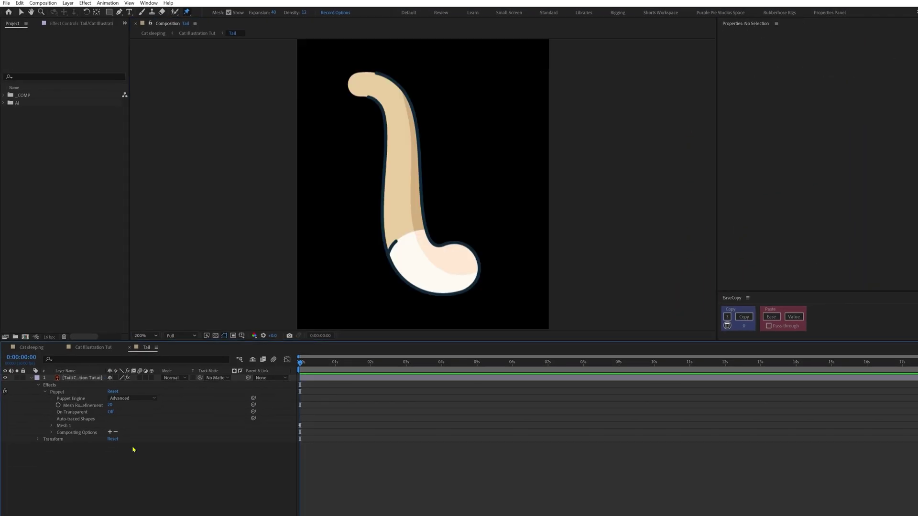
Select the tail's Puppet effect and Mesh 1, toggle the mesh display off and on, and edit Expansion
{"action": "left_click", "coordinate": [77, 377]}
{"action": "left_click", "coordinate": [58, 392]}
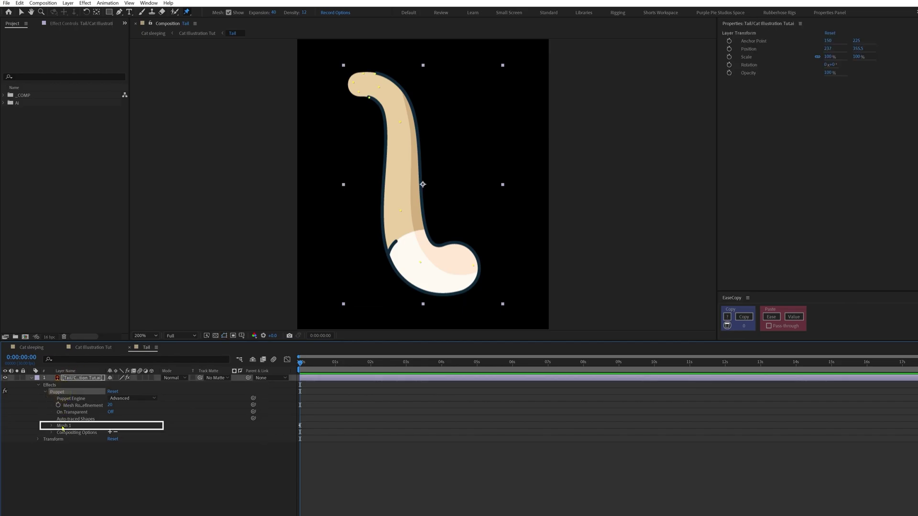
{"action": "left_click", "coordinate": [64, 426]}
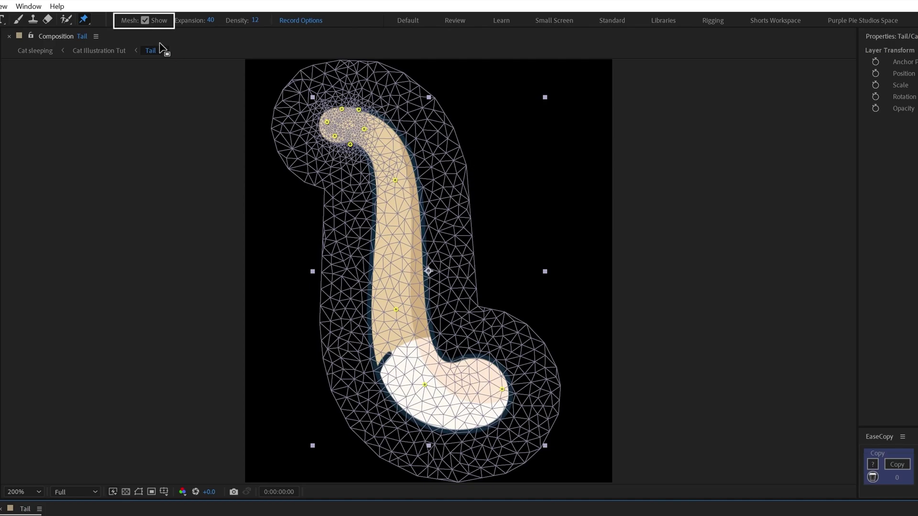
{"action": "left_click", "coordinate": [145, 22]}
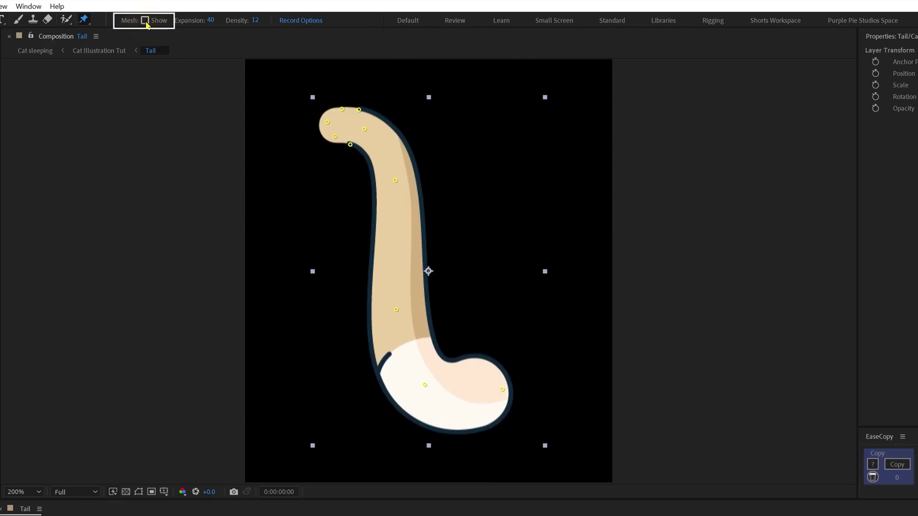
{"action": "left_click", "coordinate": [145, 22]}
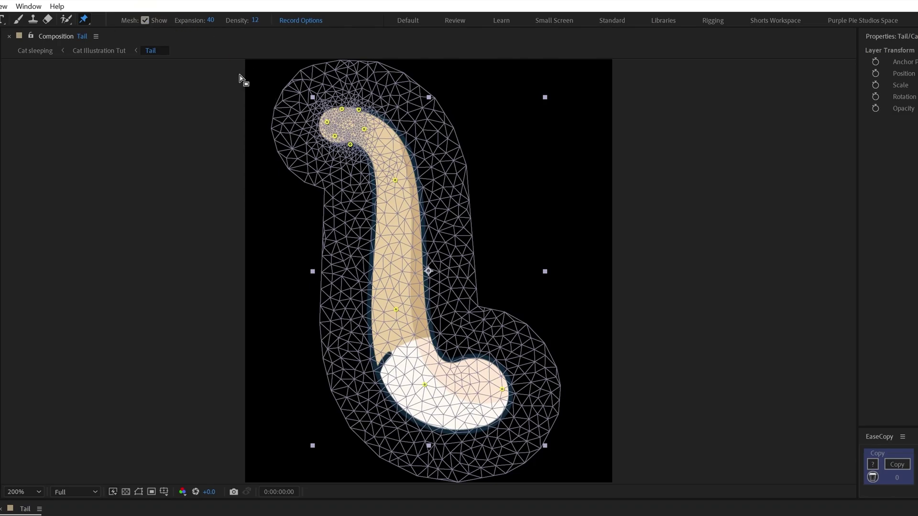
{"action": "left_click", "coordinate": [210, 21]}
{"action": "type", "text": "-10"}
{"action": "key", "text": "Return"}
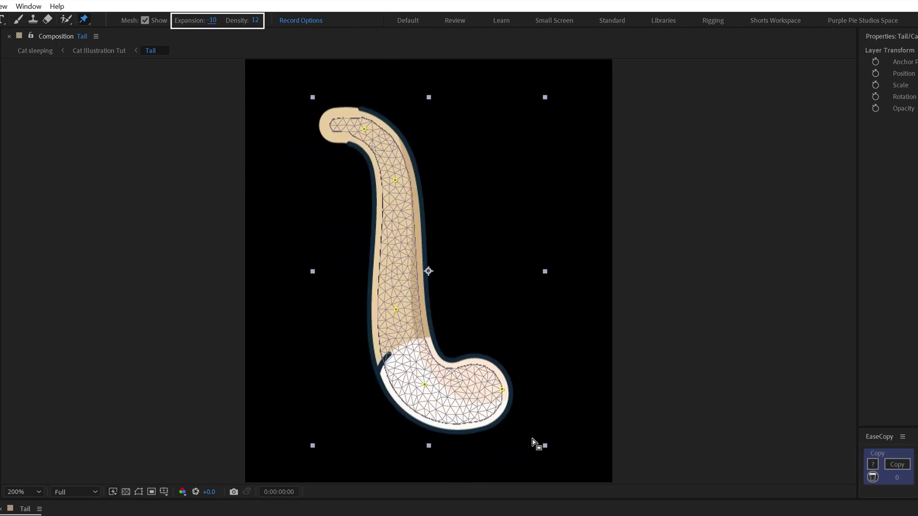
{"action": "left_click", "coordinate": [471, 514]}
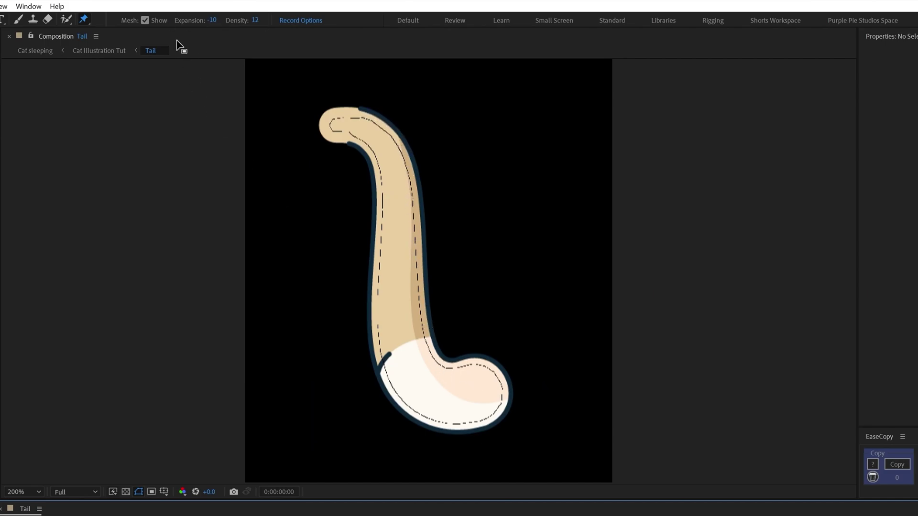
{"action": "mouse_move", "coordinate": [214, 23]}
{"action": "left_mouse_down"}
{"action": "mouse_move", "coordinate": [240, 24]}
{"action": "mouse_move", "coordinate": [215, 27]}
{"action": "left_mouse_up"}
{"action": "left_click", "coordinate": [171, 515]}
{"action": "left_click", "coordinate": [213, 24]}
{"action": "type", "text": "40"}
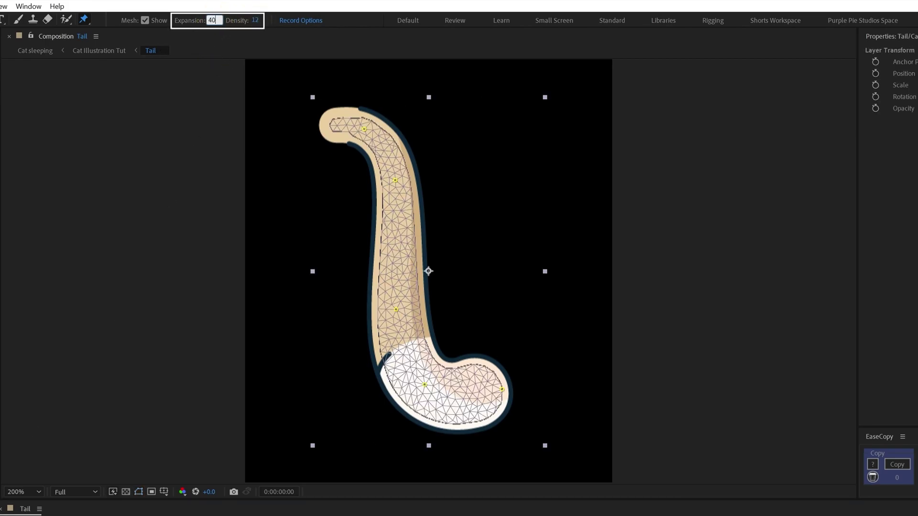
{"action": "key", "text": "Return"}
{"action": "left_click", "coordinate": [257, 20]}
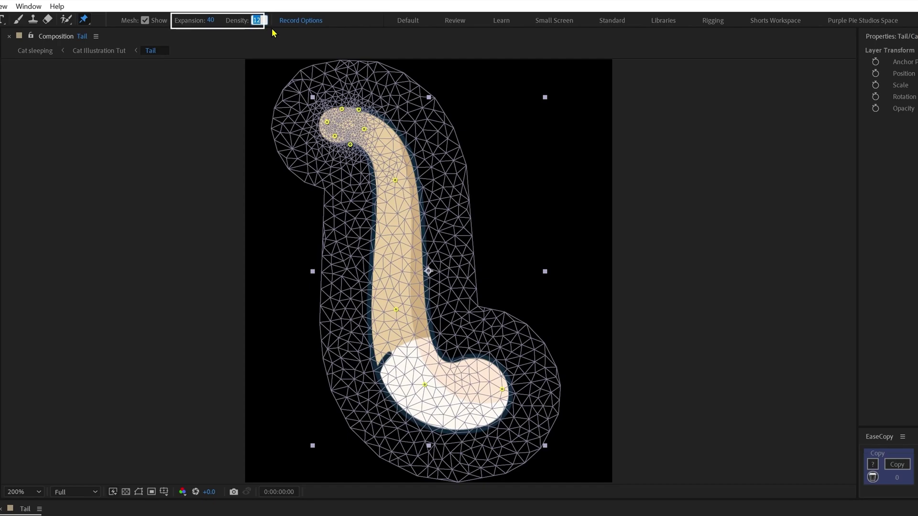
{"action": "type", "text": "4"}
{"action": "key", "text": "Return"}
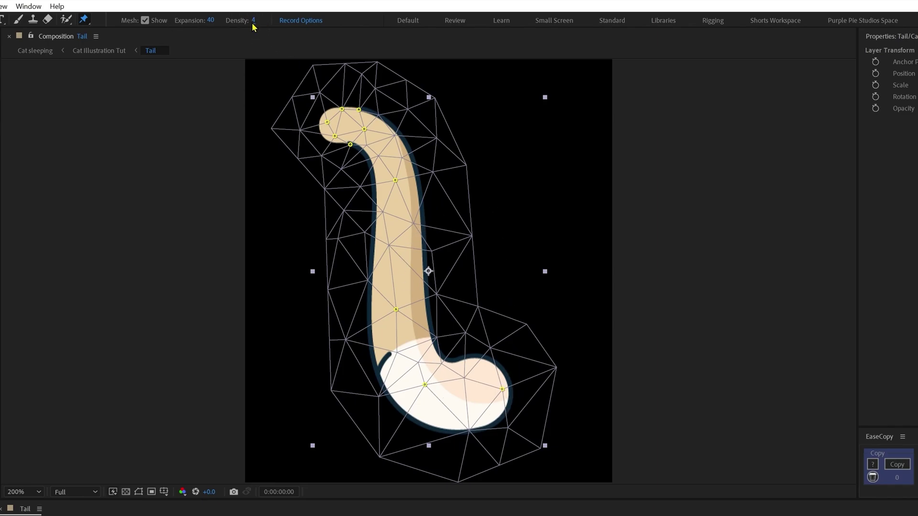
{"action": "left_click_drag", "start_coordinate": [254, 20], "coordinate": [600, 28]}
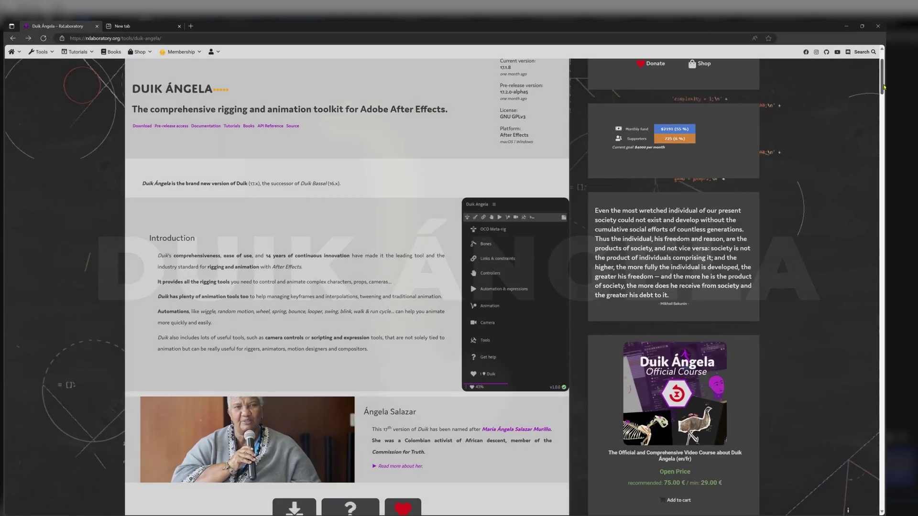
Scroll the Duik Ángela page down to its download and official course sections
{"action": "scroll", "coordinate": [913, 114], "scroll_direction": "down", "scroll_amount": 15}
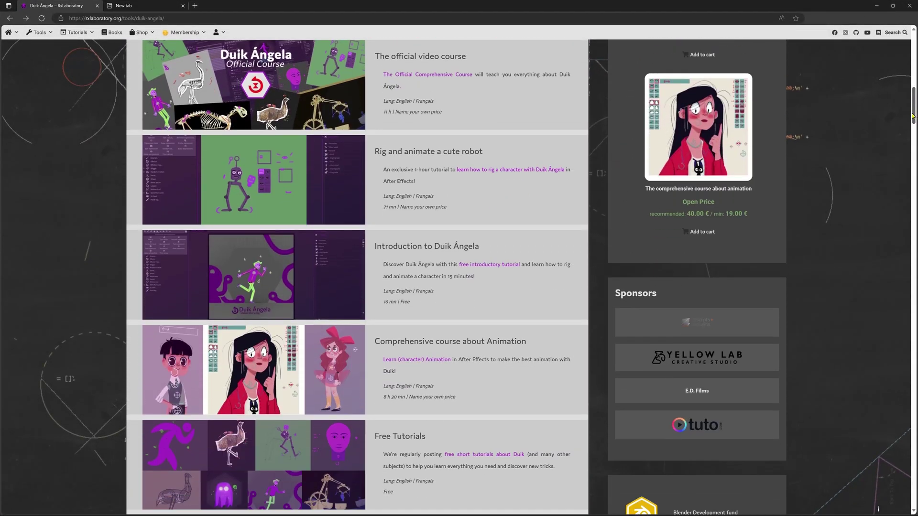
{"action": "left_click_drag", "start_coordinate": [912, 116], "coordinate": [883, 345]}
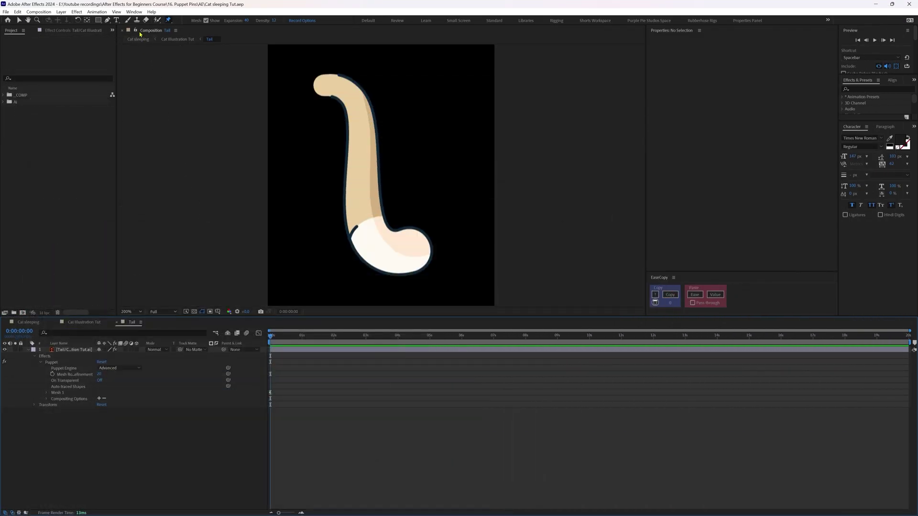
Open the Duik Angela.jsx panel from the Window menu and select the tail's Puppet effect
{"action": "left_click", "coordinate": [135, 12]}
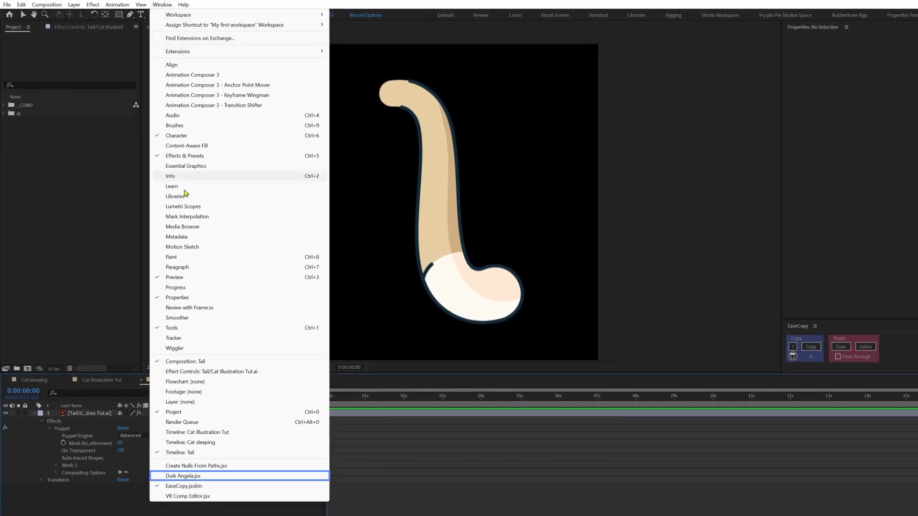
{"action": "left_click", "coordinate": [183, 476]}
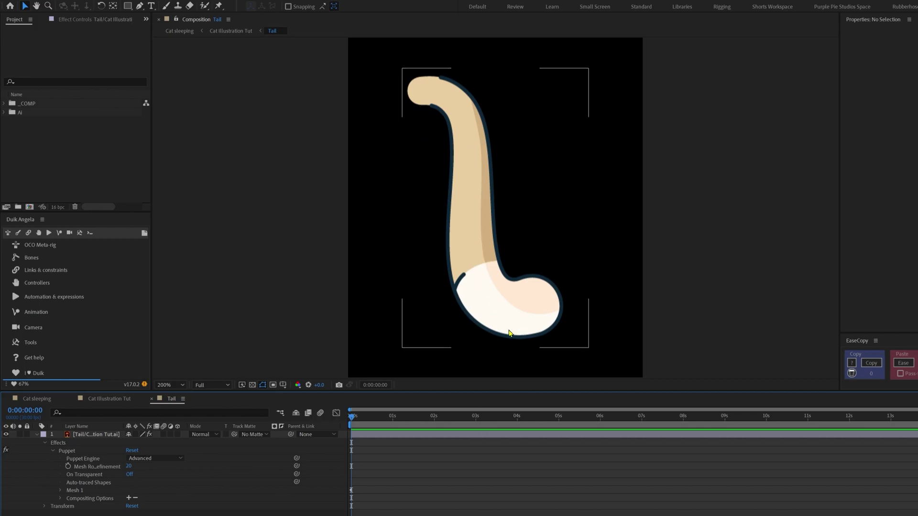
{"action": "left_click", "coordinate": [67, 451]}
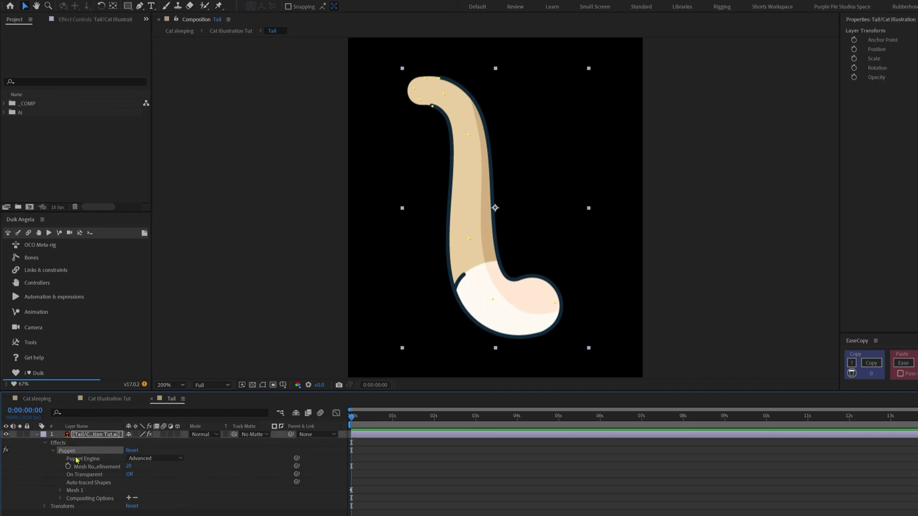
Expand Mesh 1 and Deform to list Puppet Pins 1–10, and test-bend the tail with Puppet Pin 8
{"action": "left_click", "coordinate": [61, 492]}
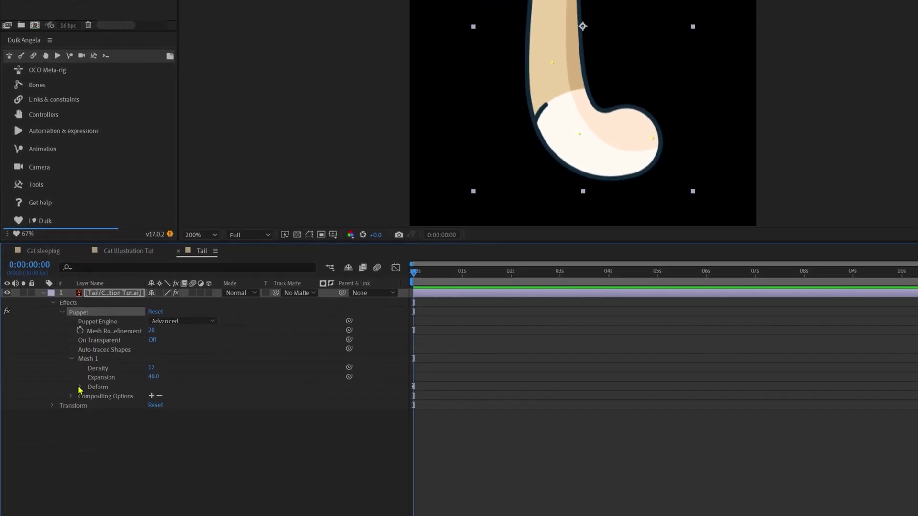
{"action": "left_click", "coordinate": [80, 388]}
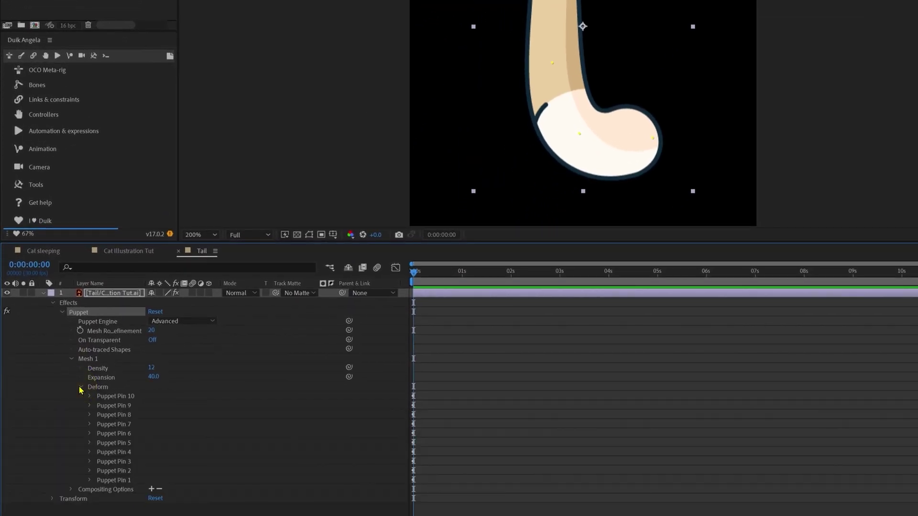
{"action": "left_click", "coordinate": [115, 472]}
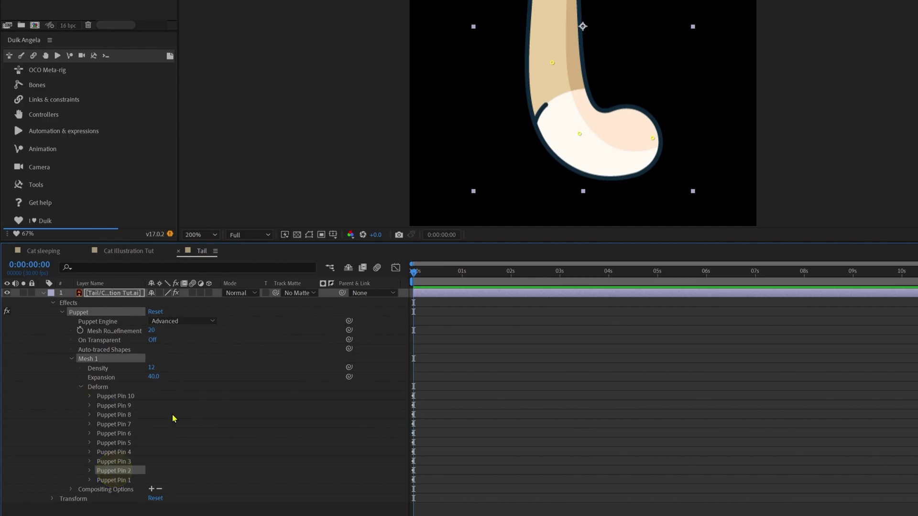
{"action": "left_click", "coordinate": [552, 64]}
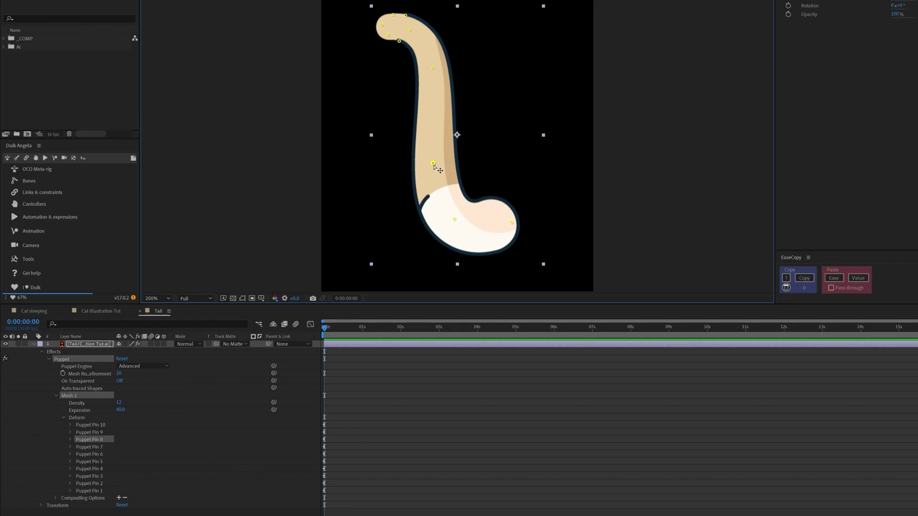
{"action": "mouse_move", "coordinate": [433, 164]}
{"action": "left_mouse_down"}
{"action": "mouse_move", "coordinate": [468, 174]}
{"action": "mouse_move", "coordinate": [446, 161]}
{"action": "left_mouse_up"}
{"action": "left_click", "coordinate": [70, 440]}
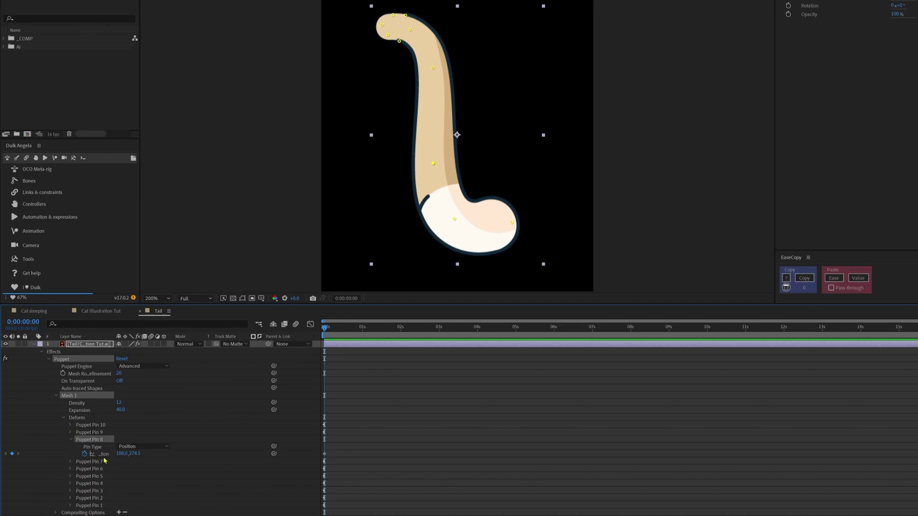
{"action": "left_click", "coordinate": [71, 440]}
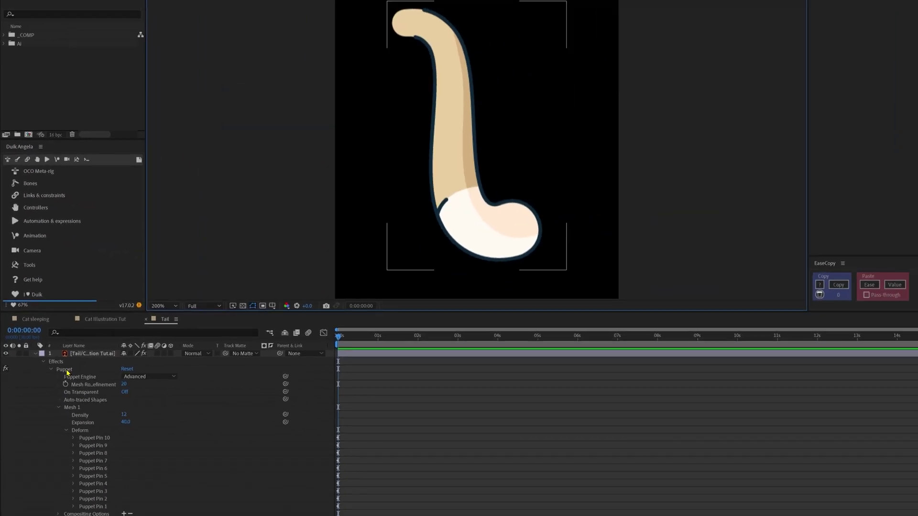
Select Puppet Pins 6–10 along the tail and convert them into Duik pin layers with Add Pins
{"action": "left_click", "coordinate": [67, 372]}
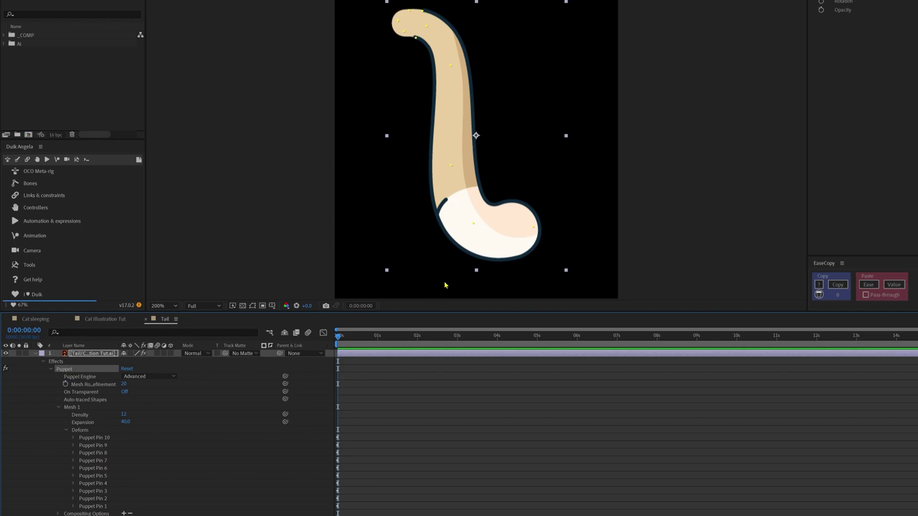
{"action": "left_click", "coordinate": [426, 26]}
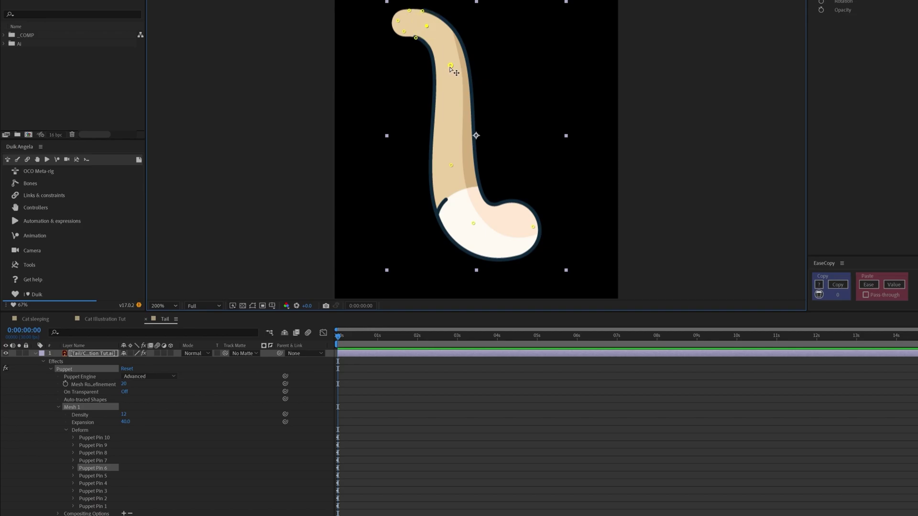
{"action": "left_click", "coordinate": [450, 66], "text": "shift"}
{"action": "left_click", "coordinate": [451, 165], "text": "shift"}
{"action": "left_click", "coordinate": [473, 223], "text": "shift"}
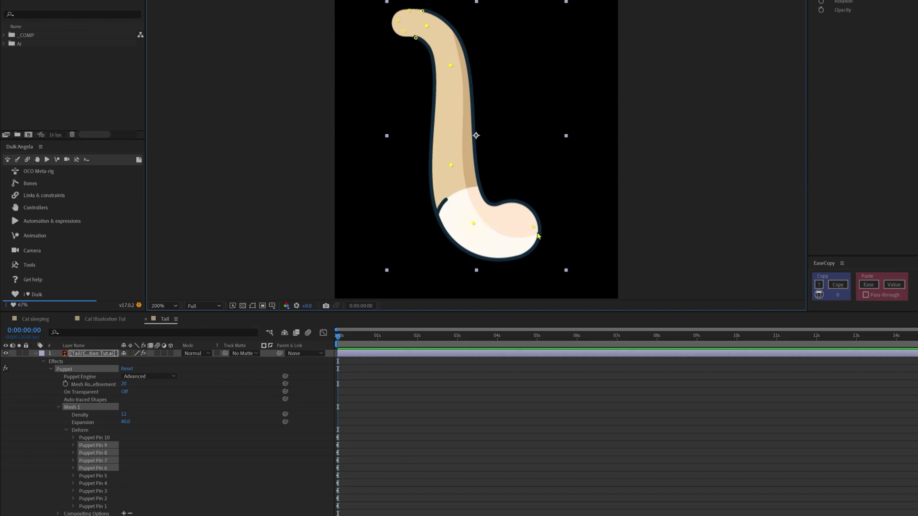
{"action": "left_click", "coordinate": [533, 227], "text": "shift"}
{"action": "left_click", "coordinate": [27, 161]}
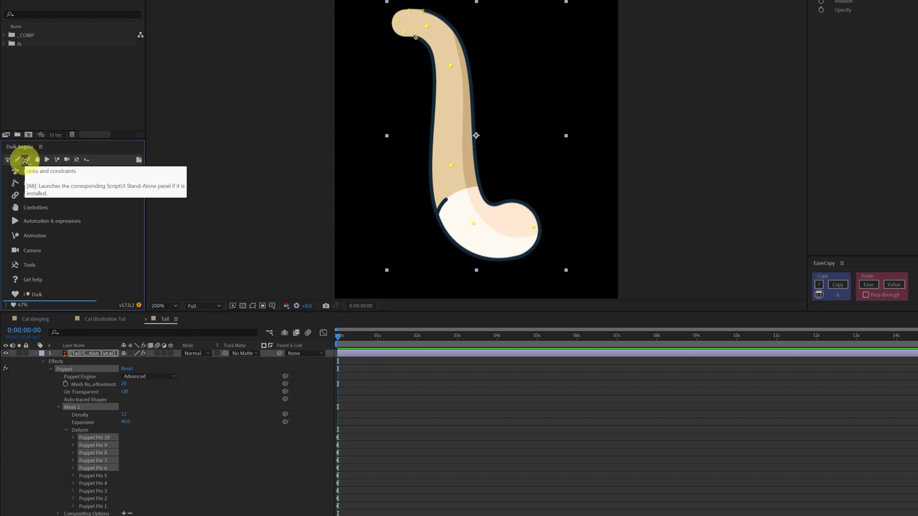
{"action": "left_click", "coordinate": [34, 266]}
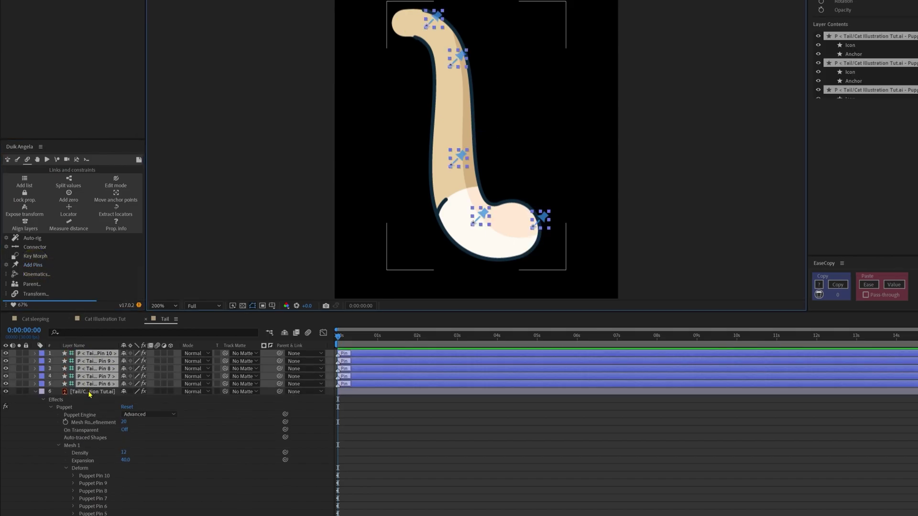
Rename the pin layers 1 through 5, from the tail base up to the tip
{"action": "left_click", "coordinate": [36, 391]}
{"action": "left_click", "coordinate": [96, 384]}
{"action": "key", "text": "Return"}
{"action": "type", "text": "1"}
{"action": "key", "text": "Return"}
{"action": "key", "text": "ctrl+Up"}
{"action": "key", "text": "Return"}
{"action": "type", "text": "2"}
{"action": "key", "text": "Return"}
{"action": "key", "text": "ctrl+Up"}
{"action": "key", "text": "Return"}
{"action": "type", "text": "3"}
{"action": "key", "text": "shift+Tab"}
{"action": "type", "text": "4"}
{"action": "key", "text": "shift+Tab"}
{"action": "type", "text": "5"}
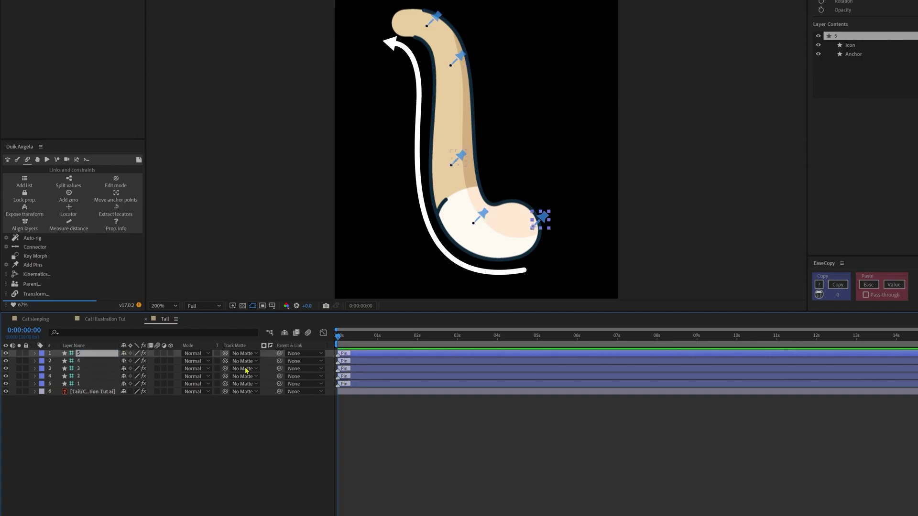
Parent pin 5 to pin 4, pin 4 to pin 3, pin 3 to pin 2, and pin 2 to pin 1
{"action": "left_click_drag", "start_coordinate": [281, 356], "coordinate": [275, 373]}
{"action": "left_click_drag", "start_coordinate": [280, 368], "coordinate": [266, 378]}
{"action": "left_click_drag", "start_coordinate": [280, 377], "coordinate": [270, 386]}
{"action": "left_click", "coordinate": [83, 375]}
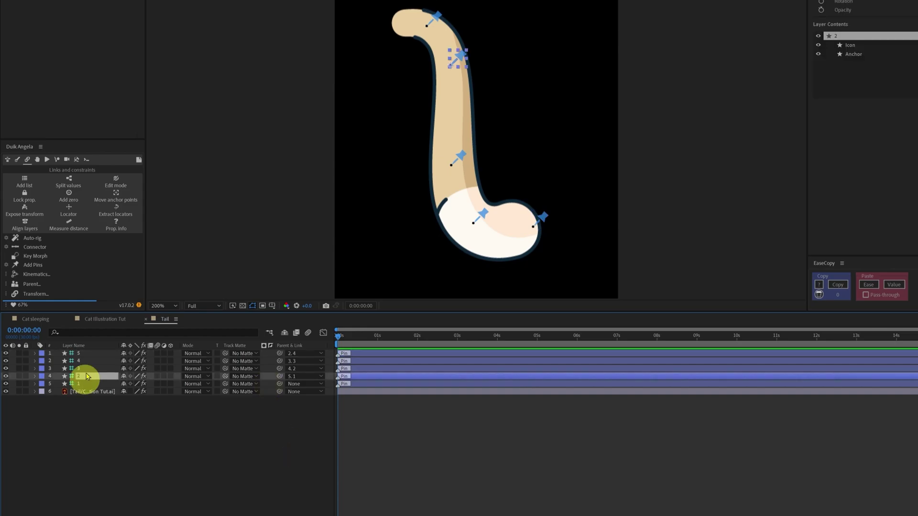
Show the pins' Rotation and bend pin 3 to test that the tail curls
{"action": "left_click", "coordinate": [88, 354], "text": "shift"}
{"action": "key", "text": "r"}
{"action": "left_click", "coordinate": [90, 435]}
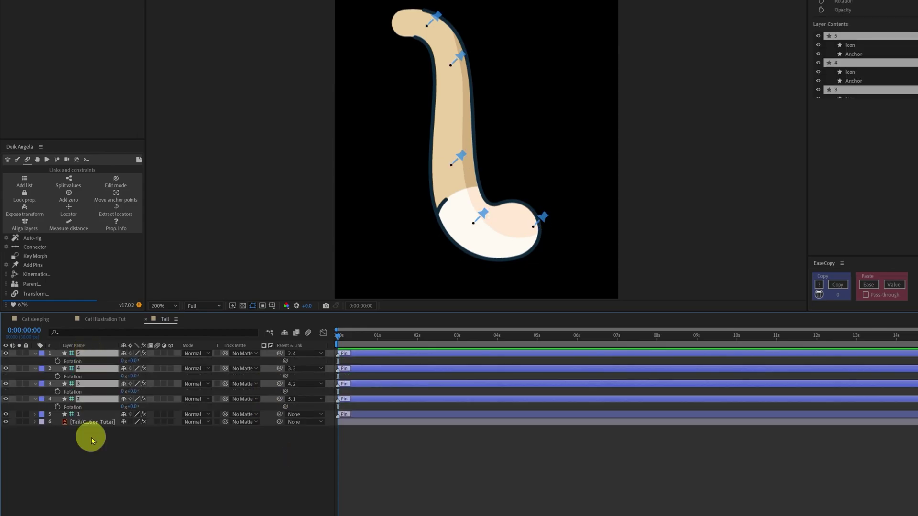
{"action": "left_click", "coordinate": [134, 392]}
{"action": "left_click_drag", "start_coordinate": [138, 392], "coordinate": [123, 409]}
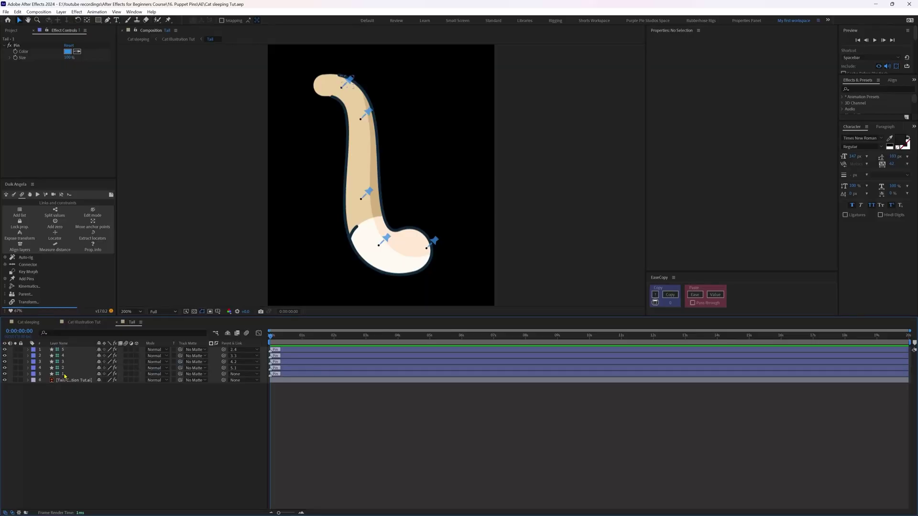
Set pin 1's Rotation to +8° at the start of the timeline
{"action": "left_click", "coordinate": [68, 368]}
{"action": "key", "text": "Return"}
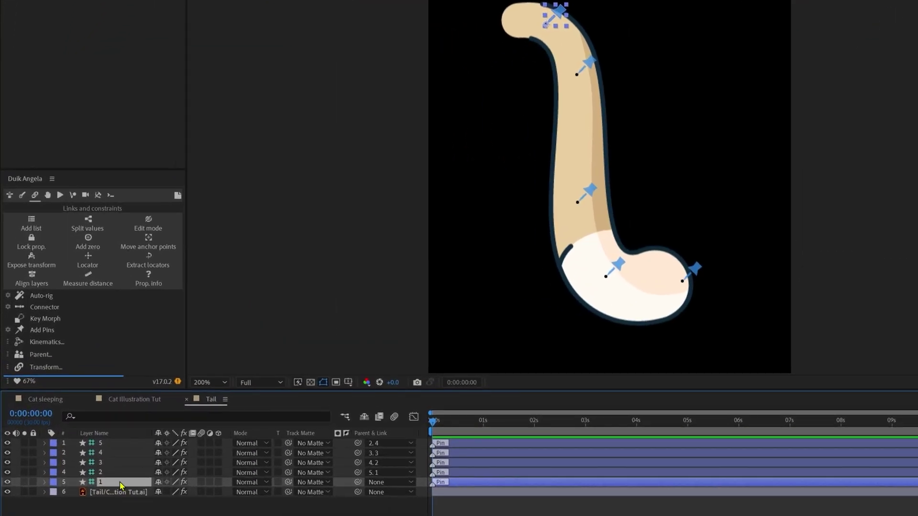
{"action": "key", "text": "r"}
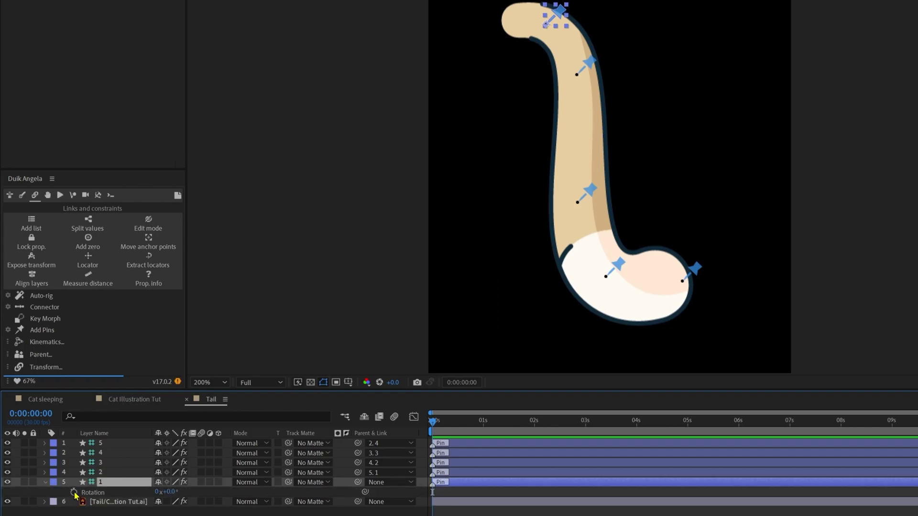
{"action": "left_click", "coordinate": [173, 492]}
{"action": "type", "text": "8"}
{"action": "key", "text": "Return"}
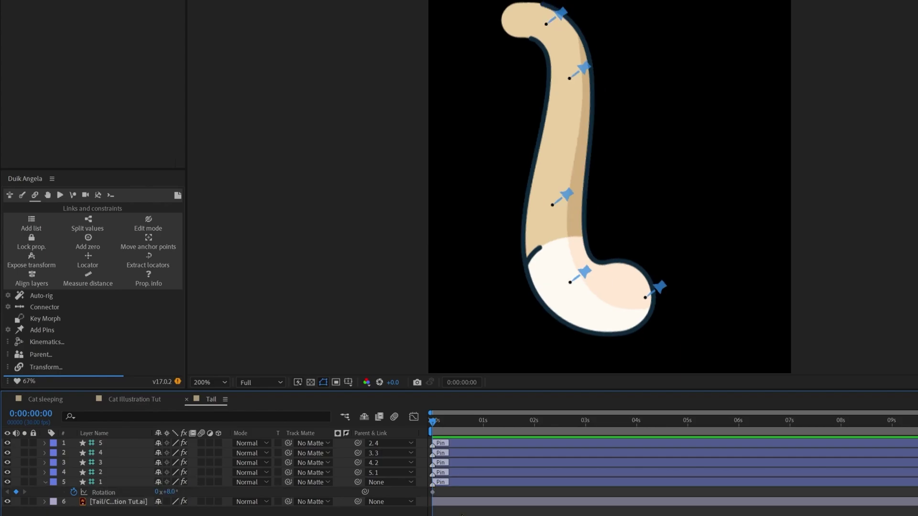
At 3:10, set pin 1's Rotation to -8°
{"action": "left_click", "coordinate": [495, 421]}
{"action": "left_click_drag", "start_coordinate": [499, 424], "coordinate": [603, 423]}
{"action": "left_click", "coordinate": [173, 492]}
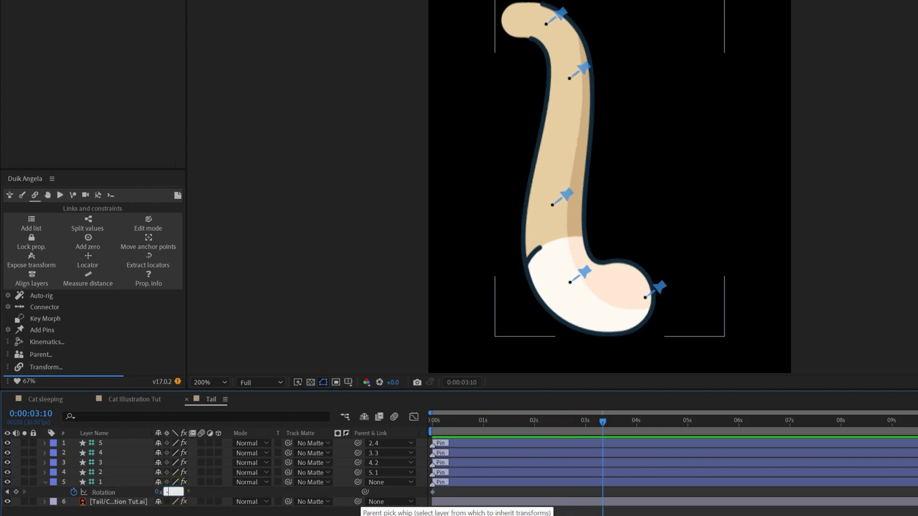
{"action": "type", "text": "-8"}
{"action": "key", "text": "Return"}
Copy the first +8° rotation keyframe to about 6:20
{"action": "left_click_drag", "start_coordinate": [707, 430], "coordinate": [771, 436]}
{"action": "left_click_drag", "start_coordinate": [448, 491], "coordinate": [429, 500]}
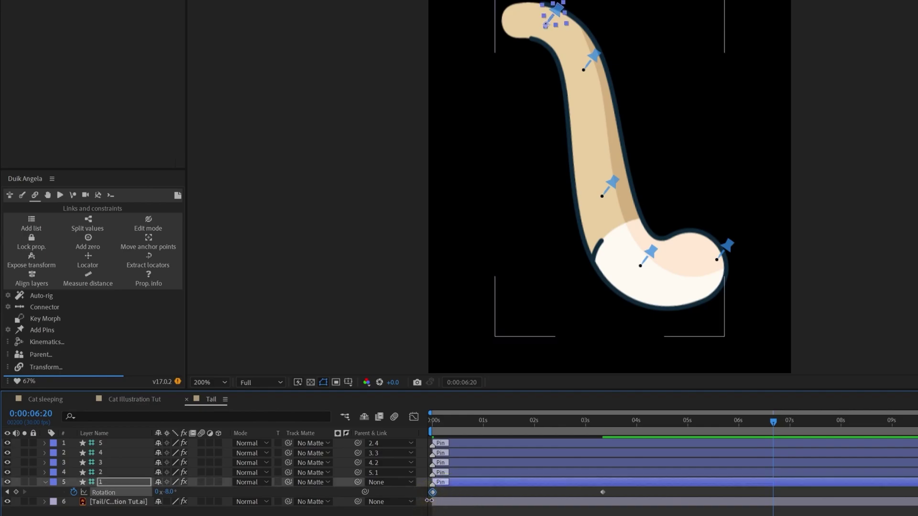
{"action": "key", "text": "ctrl+c"}
{"action": "key", "text": "ctrl+v"}
{"action": "key", "text": "ctrl+c"}
{"action": "key", "text": "ctrl+v"}
Apply Easy Ease (F9) to all three rotation keyframes
{"action": "left_click_drag", "start_coordinate": [782, 498], "coordinate": [424, 509]}
{"action": "key", "text": "F9"}
{"action": "left_click", "coordinate": [424, 509]}
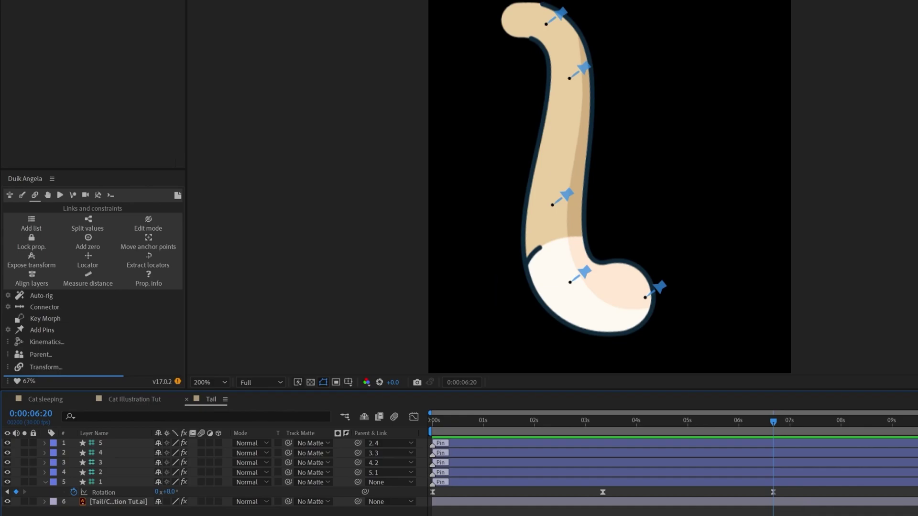
{"action": "left_click", "coordinate": [116, 502]}
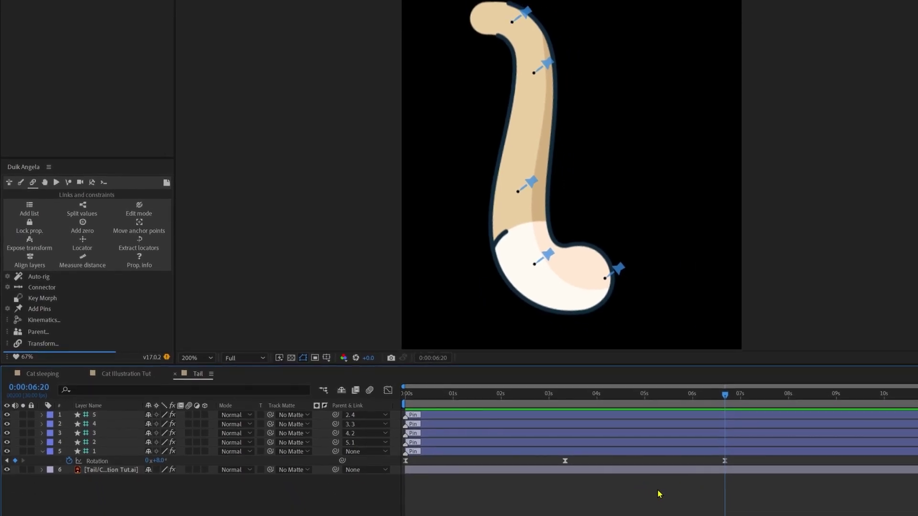
Add the expression loopIn()+loopOut()-value; to pin 1's Rotation
{"action": "left_click", "coordinate": [69, 460], "text": "alt"}
{"action": "type", "text": "loopIn()+loopOut()-value;"}
{"action": "key", "text": "KP_Enter"}
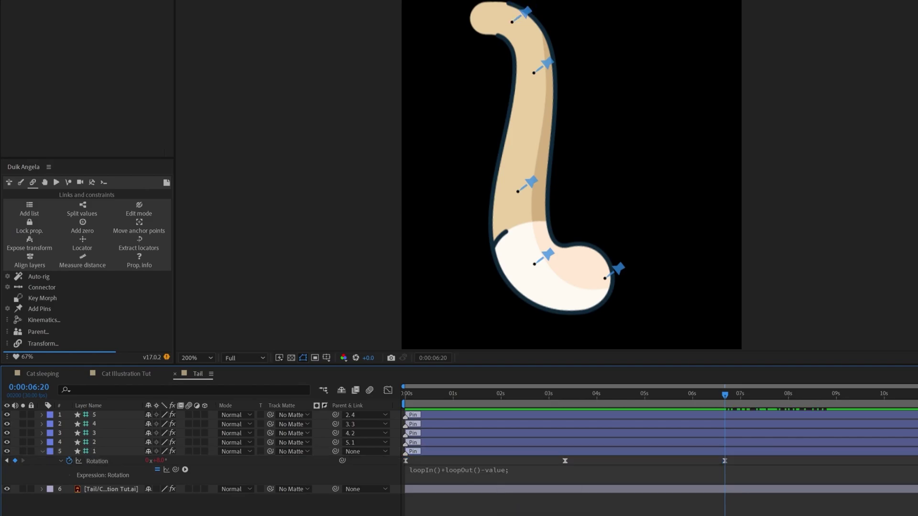
Select pin 1's three rotation keyframes, return to the start, and select pins 2–4
{"action": "left_click_drag", "start_coordinate": [751, 470], "coordinate": [409, 499]}
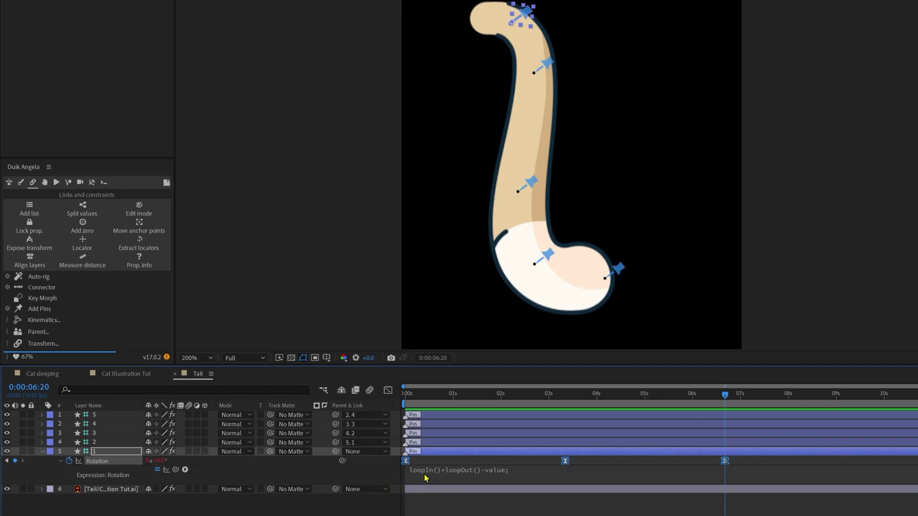
{"action": "left_click_drag", "start_coordinate": [415, 391], "coordinate": [389, 391]}
{"action": "left_click", "coordinate": [103, 442]}
{"action": "left_click", "coordinate": [99, 424], "text": "shift"}
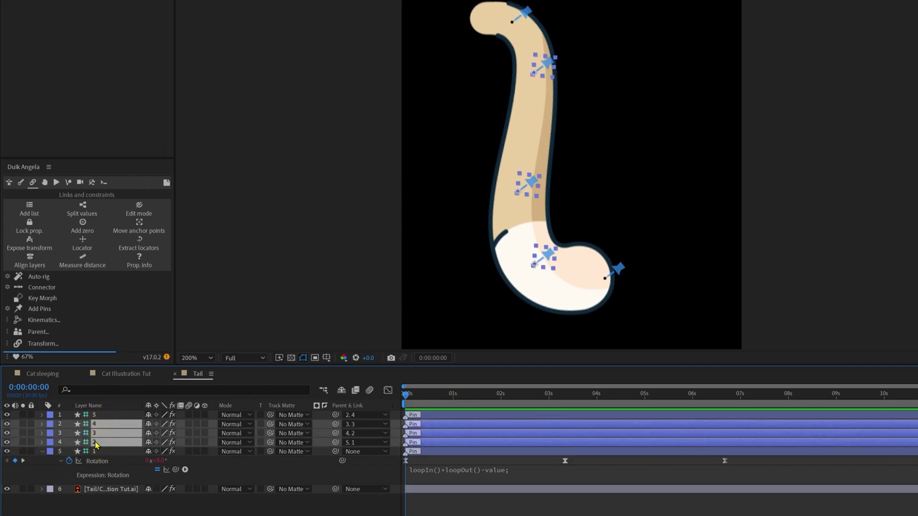
Paste the rotation keyframes onto pins 2–4 and shift pins 3–4's keys to 0:00:00:20
{"action": "key", "text": "ctrl+v"}
{"action": "key", "text": "ctrl+v"}
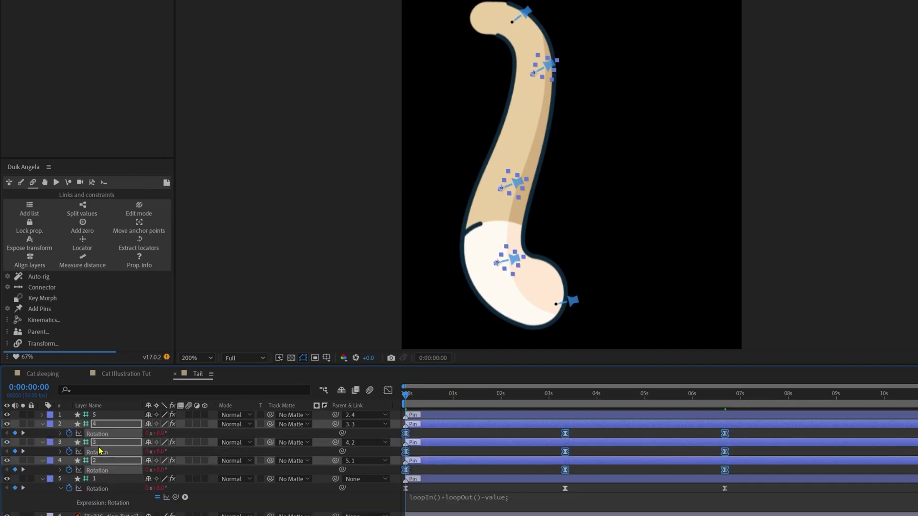
{"action": "left_click", "coordinate": [29, 386]}
{"action": "type", "text": "+20"}
{"action": "key", "text": "Return"}
{"action": "left_click_drag", "start_coordinate": [409, 469], "coordinate": [512, 434]}
{"action": "left_click", "coordinate": [99, 472], "text": "ctrl"}
Move the time ahead another 20 frames twice and offset the last pin's keys a further 20 frames
{"action": "left_click", "coordinate": [30, 388]}
{"action": "type", "text": "+20"}
{"action": "key", "text": "Return"}
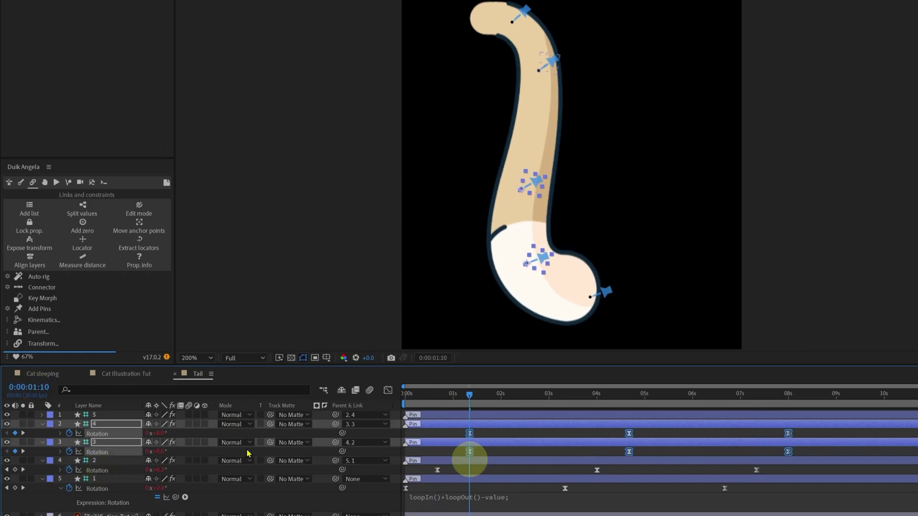
{"action": "left_click", "coordinate": [117, 452]}
{"action": "left_click", "coordinate": [29, 388]}
{"action": "type", "text": "+20"}
{"action": "key", "text": "Return"}
{"action": "left_click_drag", "start_coordinate": [459, 392], "coordinate": [404, 392]}
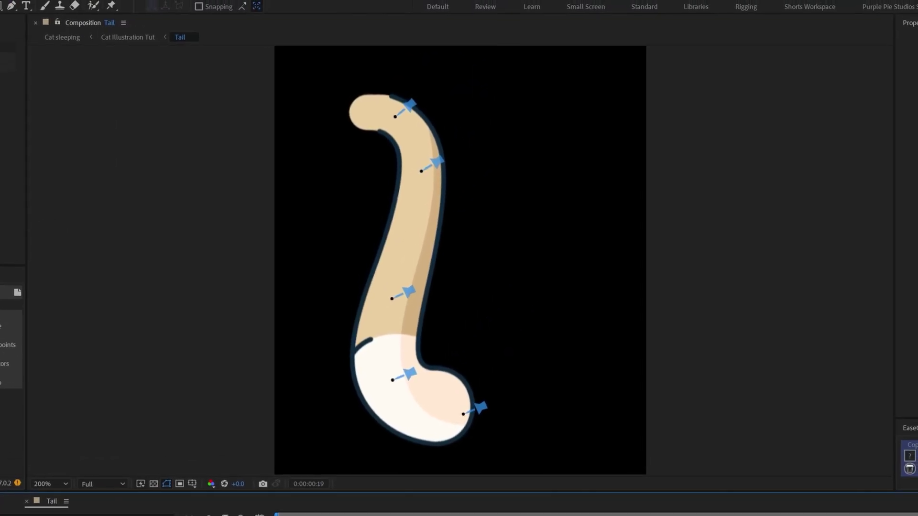
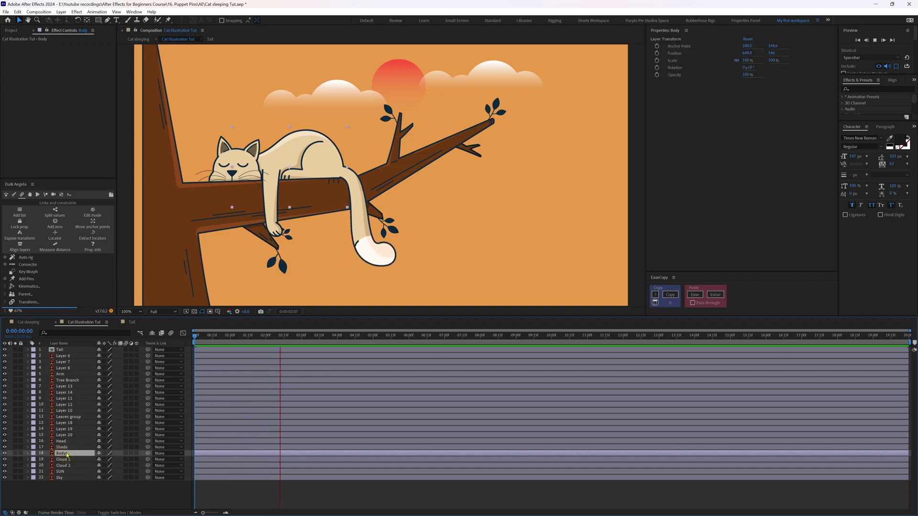
Pre-compose the Body layer into a new composition named Body
{"action": "right_click", "coordinate": [67, 454]}
{"action": "left_click", "coordinate": [96, 404]}
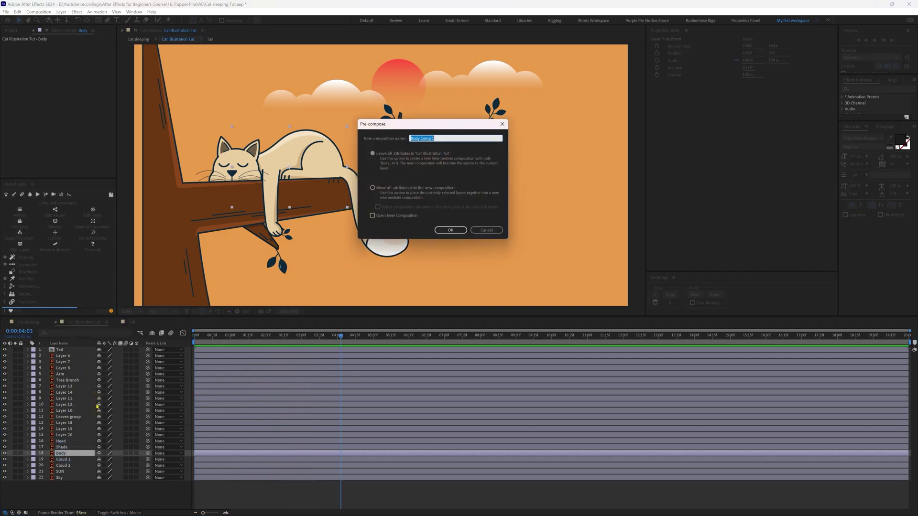
{"action": "key", "text": "shift+Left"}
{"action": "key", "text": "shift+Left"}
{"action": "key", "text": "BackSpace"}
{"action": "key", "text": "Return"}
Open the Body composition and confirm its Composition Settings
{"action": "double_click", "coordinate": [64, 453]}
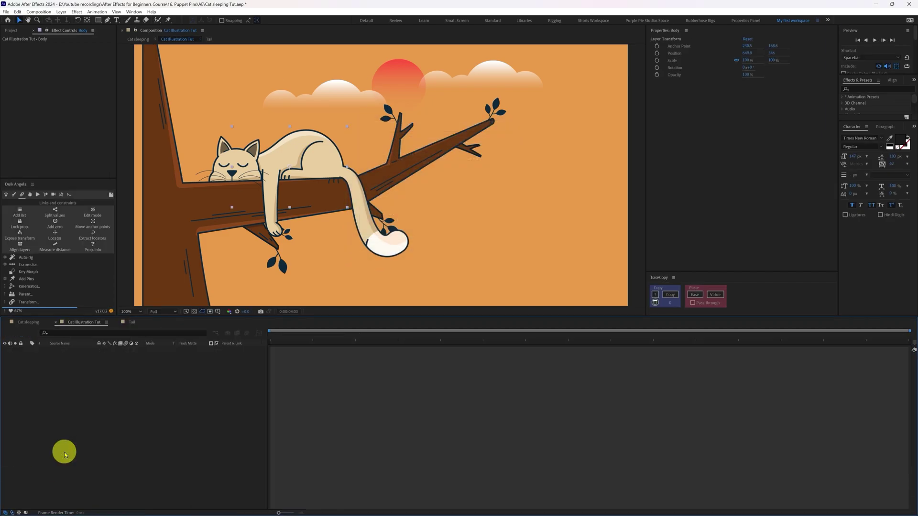
{"action": "left_click", "coordinate": [38, 11]}
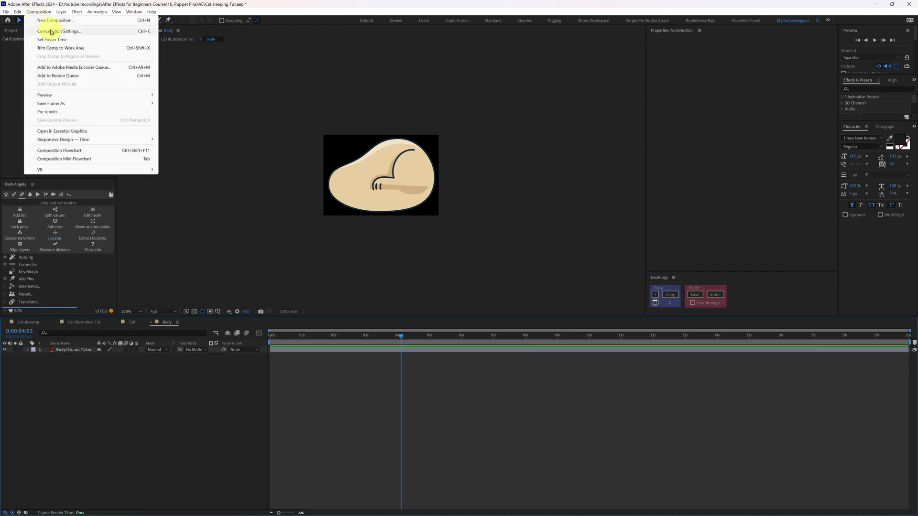
{"action": "left_click", "coordinate": [45, 31]}
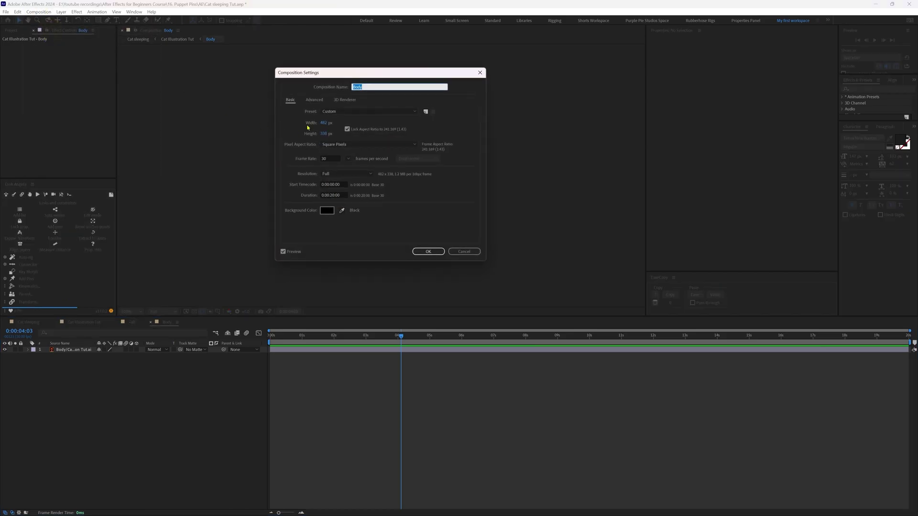
{"action": "left_click", "coordinate": [428, 251]}
Reselect the body layer and switch to the Puppet Position Pin tool
{"action": "left_click", "coordinate": [362, 387]}
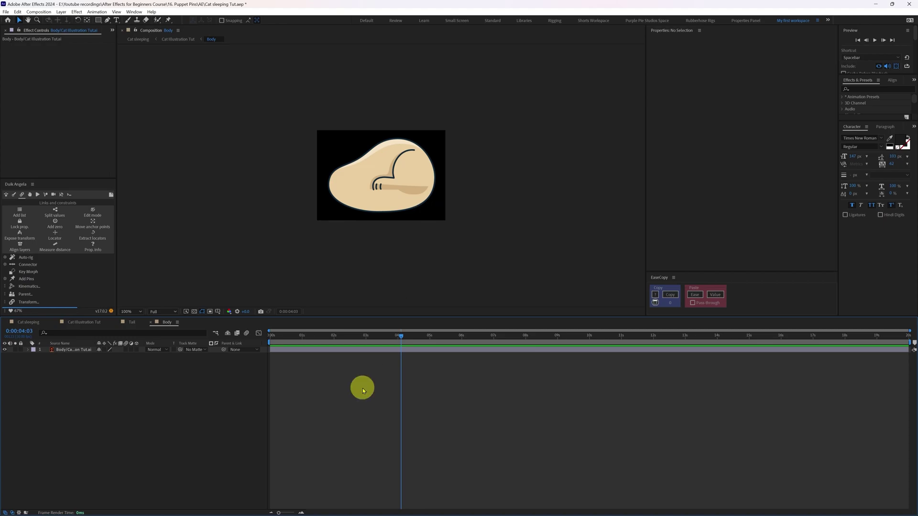
{"action": "left_click", "coordinate": [72, 351]}
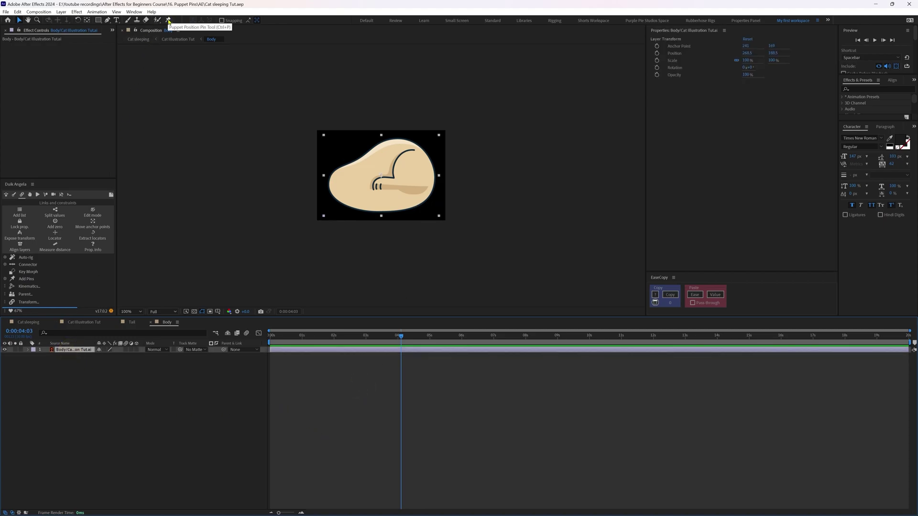
{"action": "left_click", "coordinate": [169, 20]}
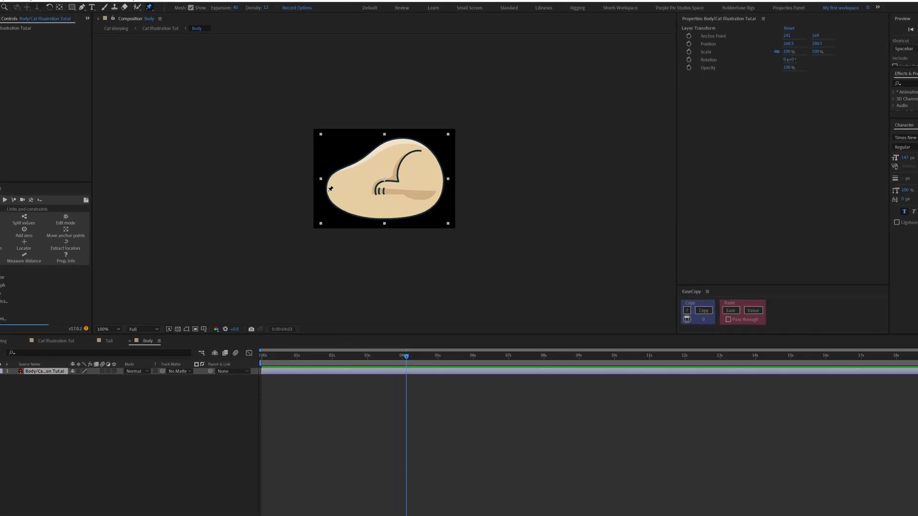
Place puppet pins along the middle of the cat's body from left end to right end
{"action": "left_click", "coordinate": [330, 187]}
{"action": "left_click", "coordinate": [339, 188]}
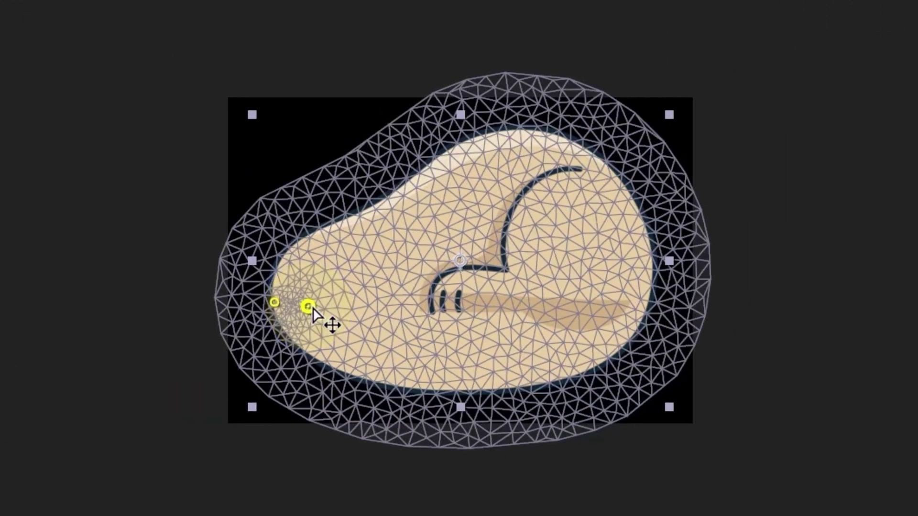
{"action": "left_click", "coordinate": [336, 305]}
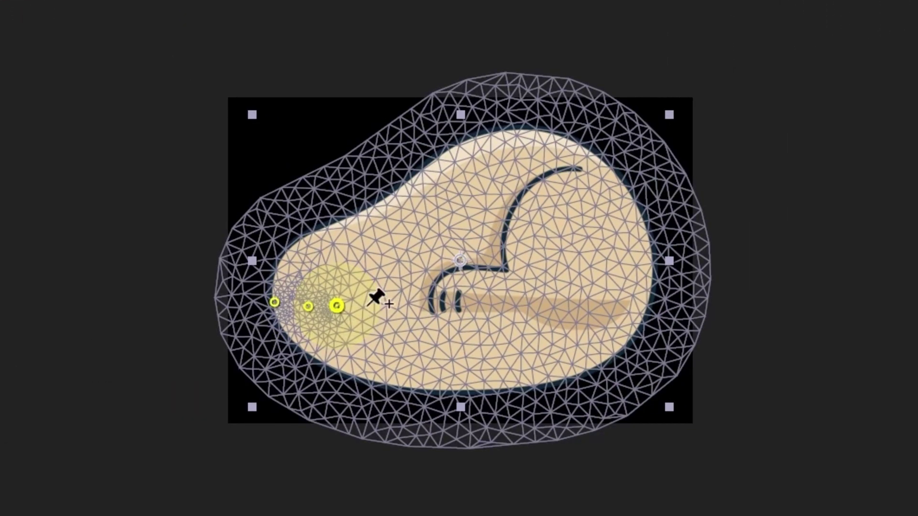
{"action": "left_click", "coordinate": [380, 306]}
{"action": "left_click", "coordinate": [423, 301]}
{"action": "left_click", "coordinate": [477, 296]}
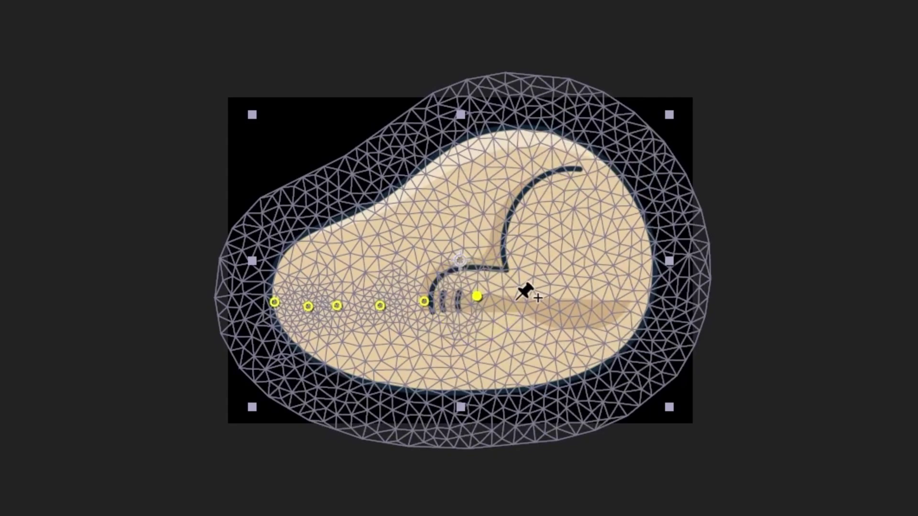
{"action": "left_click", "coordinate": [515, 300]}
{"action": "left_click", "coordinate": [557, 299]}
{"action": "left_click", "coordinate": [598, 299]}
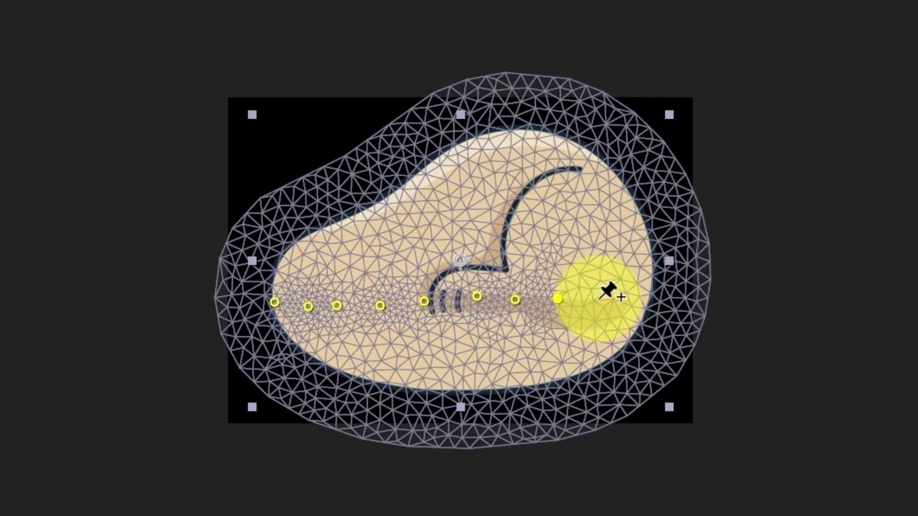
{"action": "left_click", "coordinate": [625, 293]}
{"action": "left_click", "coordinate": [649, 290]}
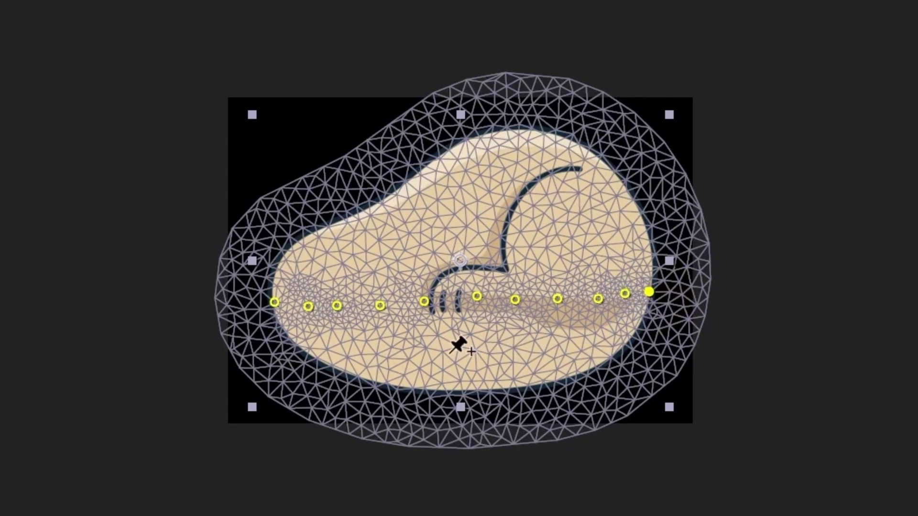
Add puppet pins along the body's bottom edge, lower middle, top and upper left
{"action": "left_click", "coordinate": [319, 345]}
{"action": "left_click", "coordinate": [403, 377]}
{"action": "left_click", "coordinate": [497, 378]}
{"action": "left_click", "coordinate": [572, 365]}
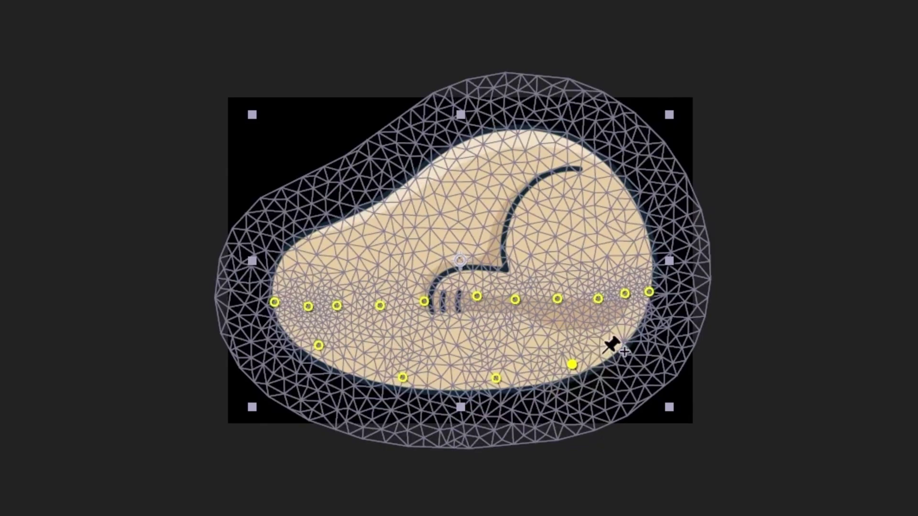
{"action": "left_click", "coordinate": [618, 333]}
{"action": "left_click", "coordinate": [499, 342]}
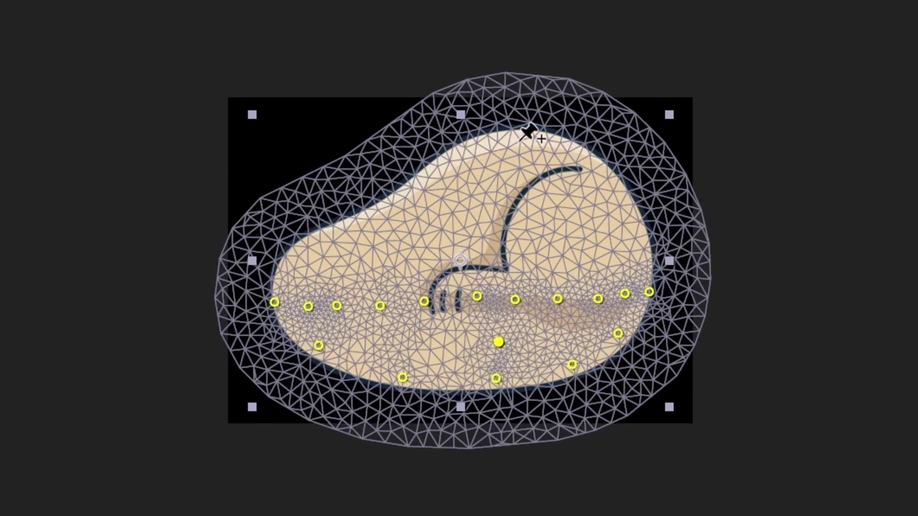
{"action": "left_click", "coordinate": [518, 142]}
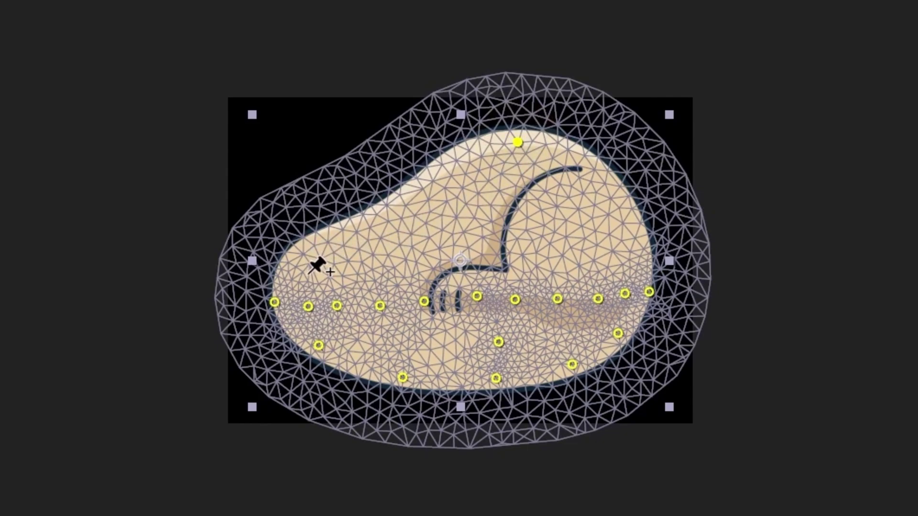
{"action": "left_click", "coordinate": [309, 274]}
Adjust the top pin and create a Duik controller layer for it
{"action": "left_click", "coordinate": [518, 149]}
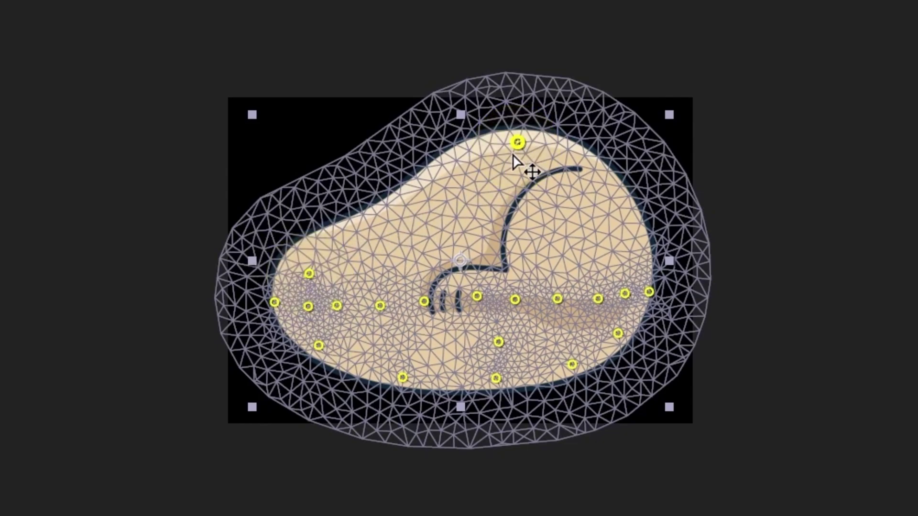
{"action": "mouse_move", "coordinate": [517, 151]}
{"action": "left_mouse_down"}
{"action": "mouse_move", "coordinate": [520, 184]}
{"action": "mouse_move", "coordinate": [517, 142]}
{"action": "left_mouse_up"}
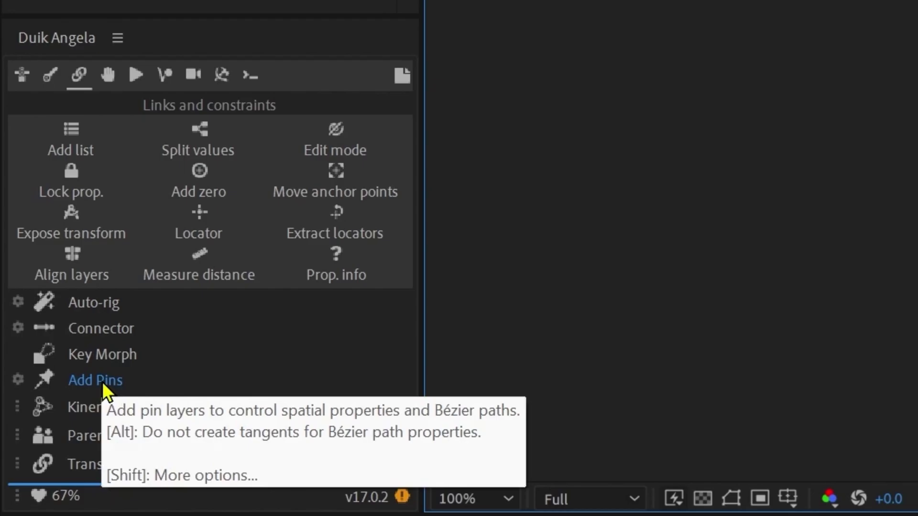
{"action": "left_click", "coordinate": [102, 381]}
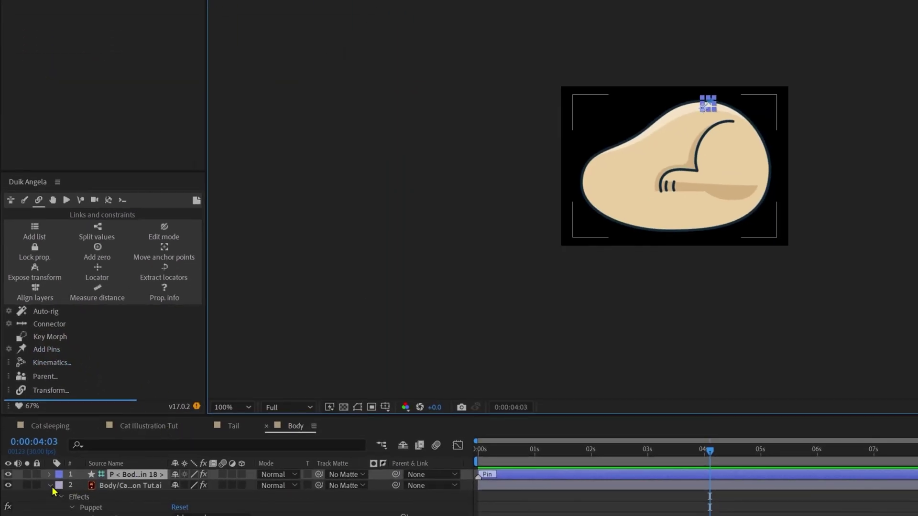
Separate the controller's Position and keyframe Y Position at 0:00, then nudged down at 1:15
{"action": "left_click", "coordinate": [50, 486]}
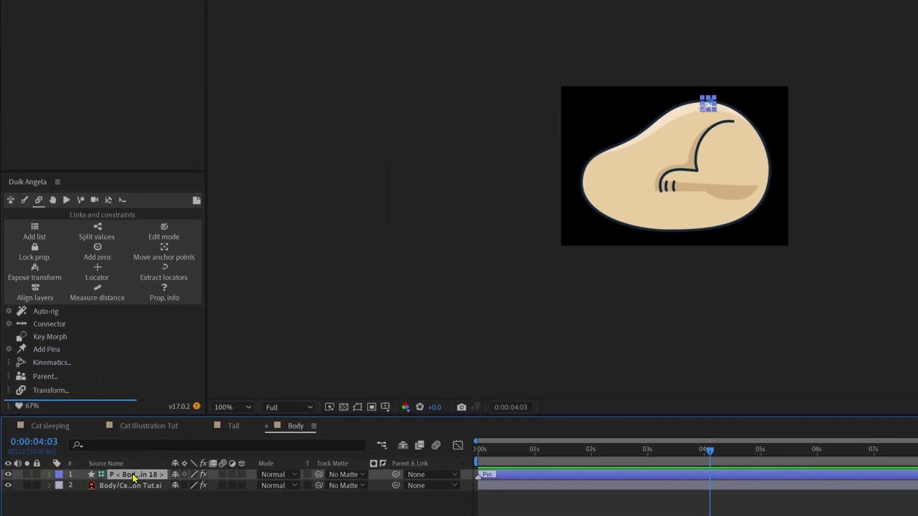
{"action": "key", "text": "Home"}
{"action": "key", "text": "p"}
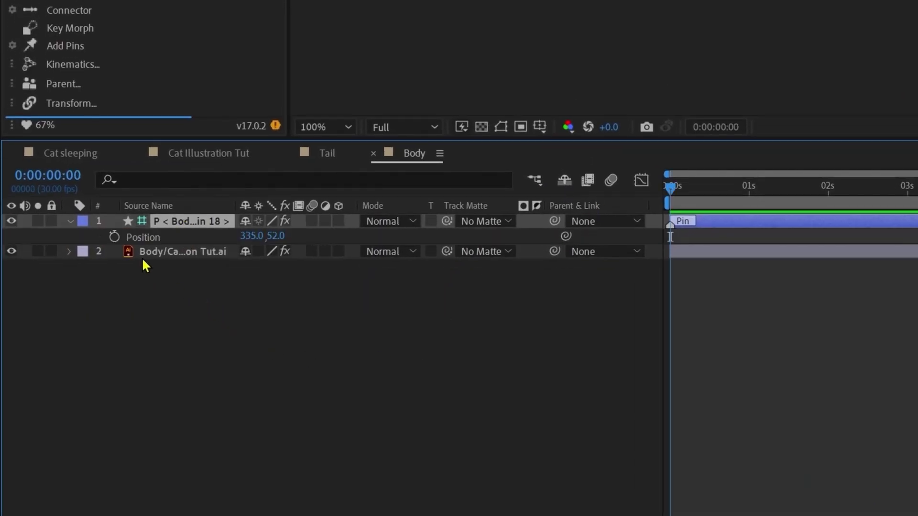
{"action": "right_click", "coordinate": [102, 486]}
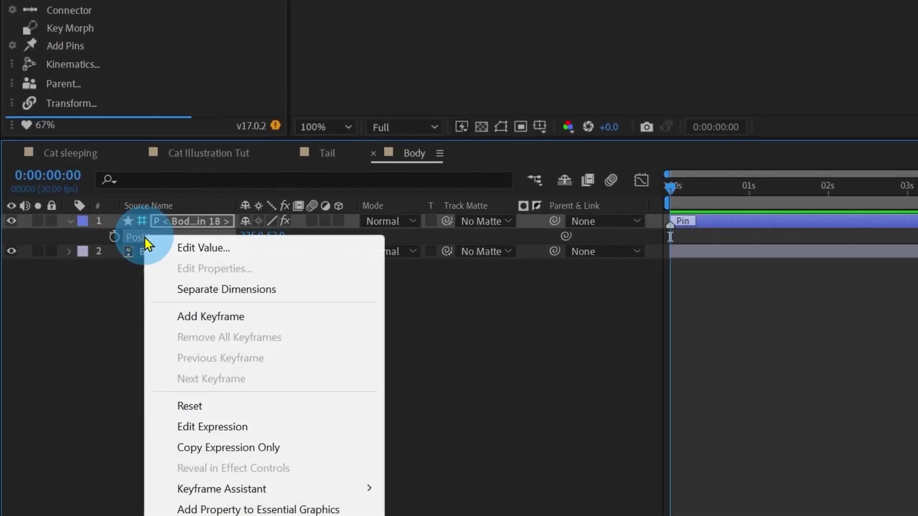
{"action": "left_click", "coordinate": [214, 289]}
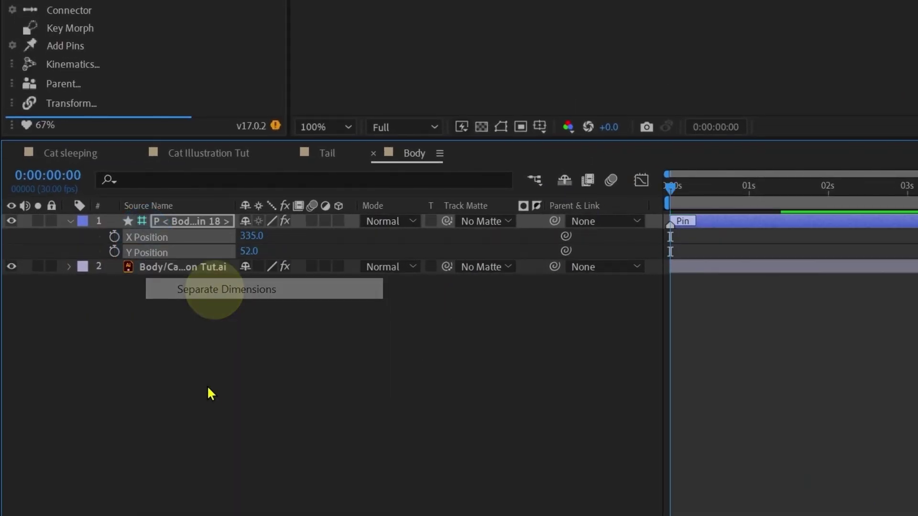
{"action": "left_click", "coordinate": [115, 252]}
{"action": "left_click", "coordinate": [242, 367]}
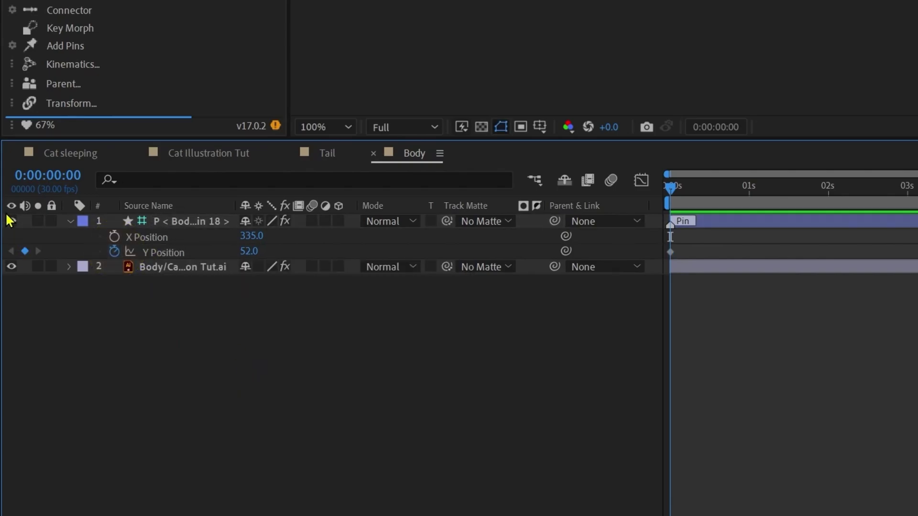
{"action": "left_click", "coordinate": [47, 175]}
{"action": "type", "text": "+4"}
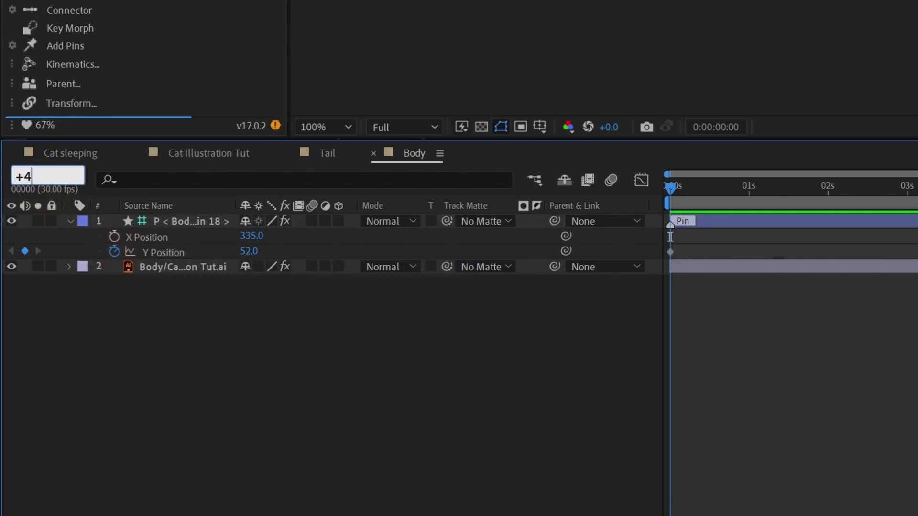
{"action": "type", "text": "5"}
{"action": "key", "text": "Return"}
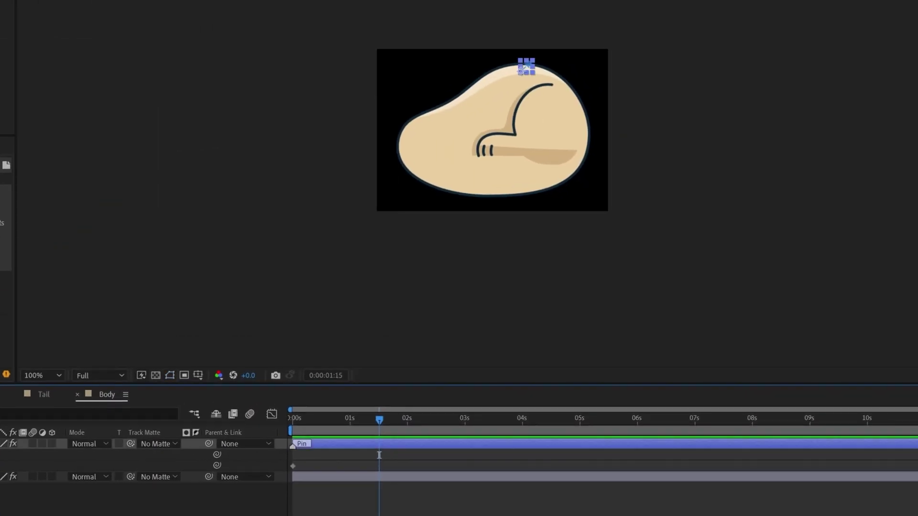
{"action": "key", "text": "Down"}
{"action": "key", "text": "Down"}
{"action": "key", "text": "Down"}
{"action": "key", "text": "Down"}
{"action": "key", "text": "Down"}
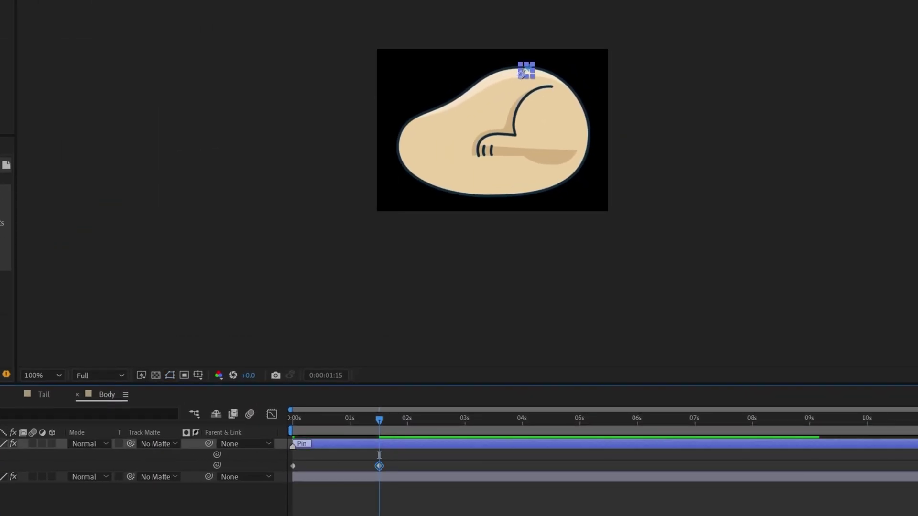
Copy the first Y Position keyframe to 3:00, Easy Ease all three, and view the Tail loop expression
{"action": "key", "text": "Home"}
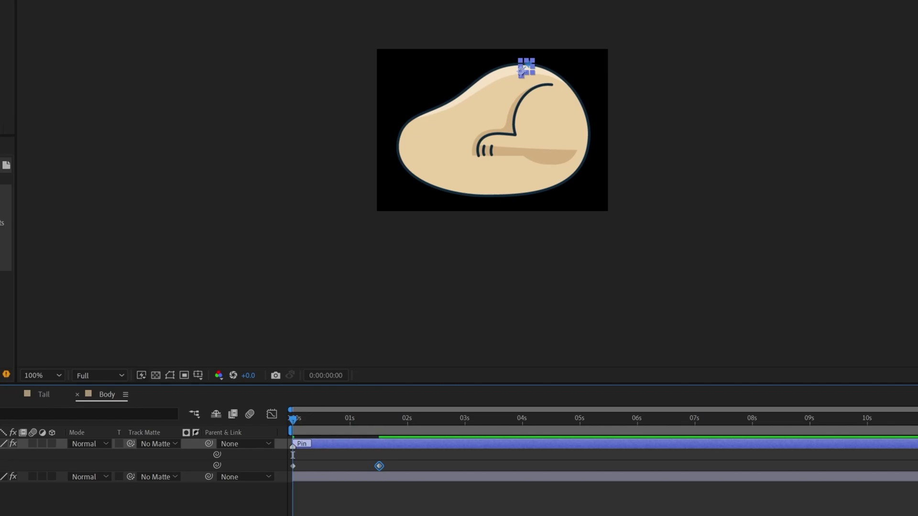
{"action": "left_click_drag", "start_coordinate": [521, 70], "coordinate": [521, 68]}
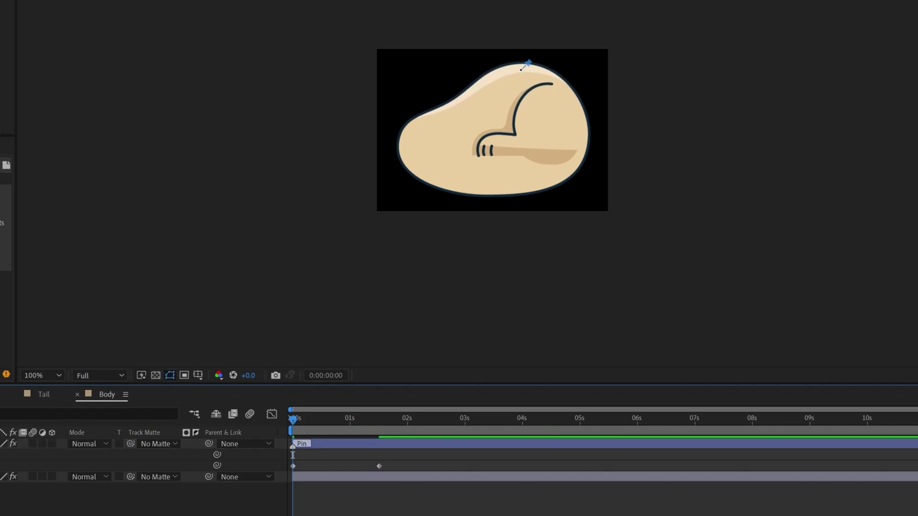
{"action": "key", "text": "k"}
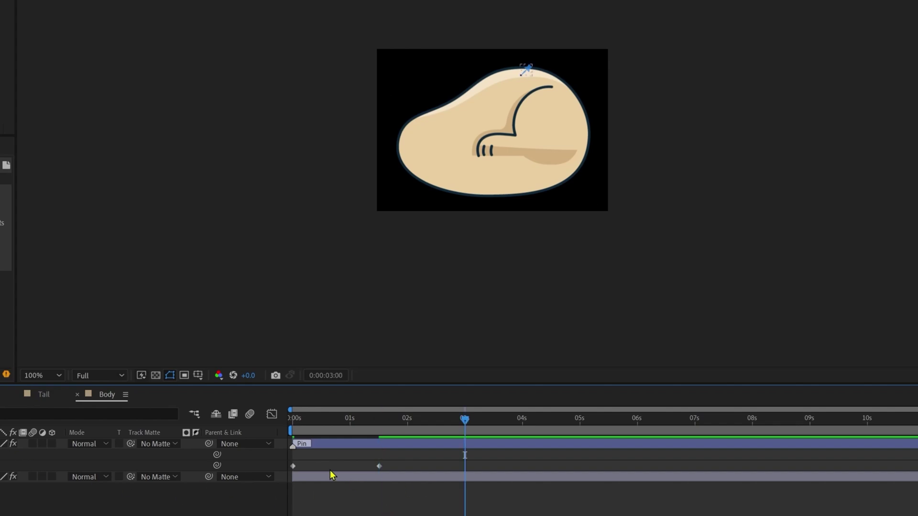
{"action": "left_click_drag", "start_coordinate": [319, 458], "coordinate": [287, 469]}
{"action": "key", "text": "ctrl+c"}
{"action": "key", "text": "ctrl+v"}
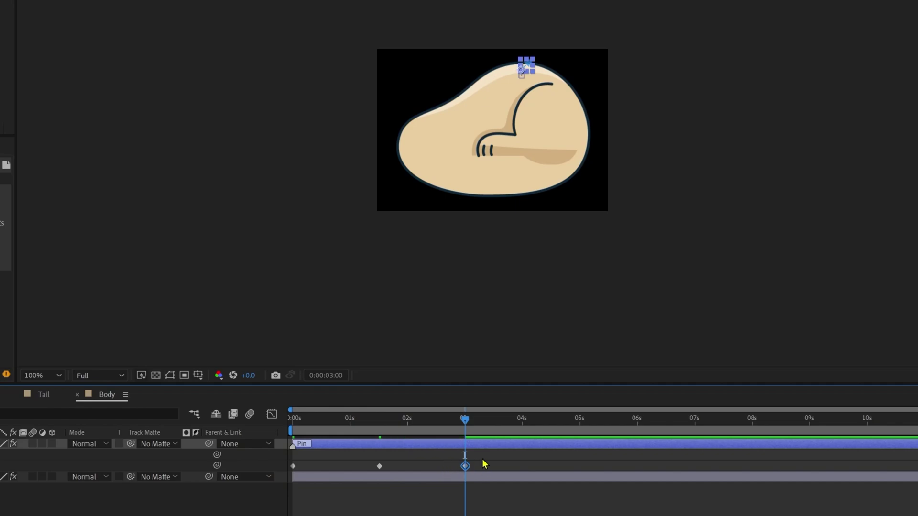
{"action": "left_click_drag", "start_coordinate": [480, 470], "coordinate": [264, 484]}
{"action": "key", "text": "F9"}
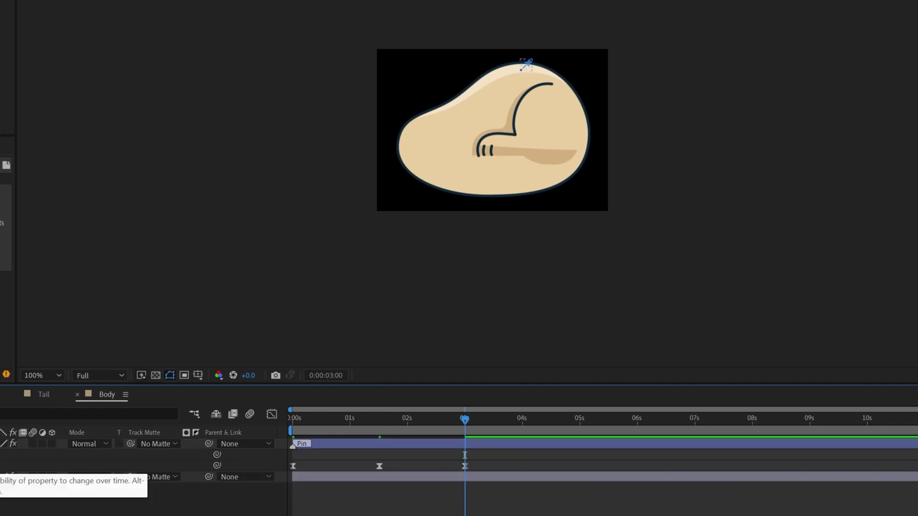
{"action": "left_click", "coordinate": [44, 394]}
{"action": "left_click", "coordinate": [337, 477]}
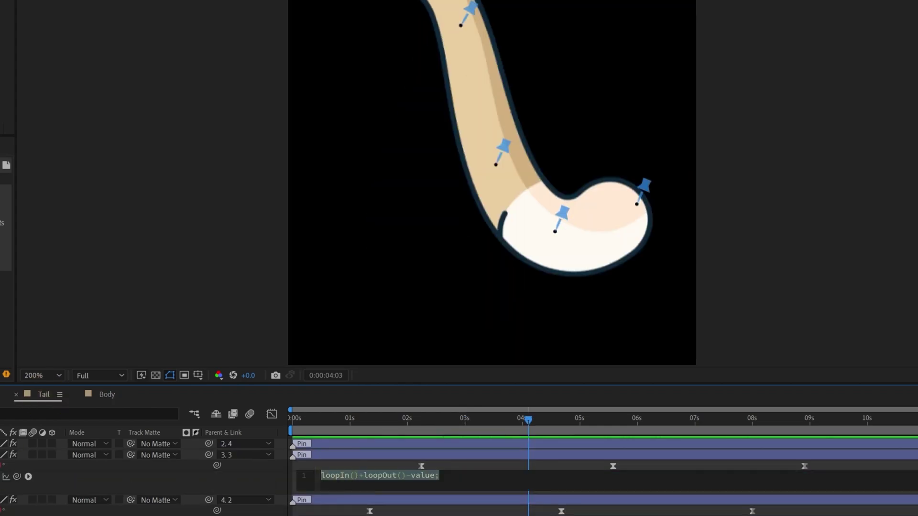
Back in the Body composition, add an expression to the keyframed Y Position
{"action": "left_click", "coordinate": [114, 394]}
{"action": "left_click", "coordinate": [0, 466], "text": "alt"}
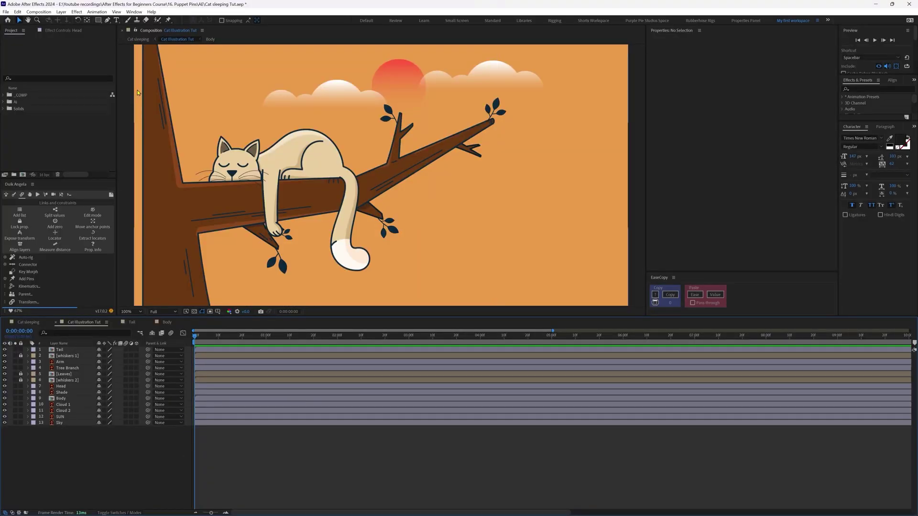
Draw a looping Pen path with an inner loop around the cat's head
{"action": "left_click", "coordinate": [108, 20]}
{"action": "left_click", "coordinate": [256, 148]}
{"action": "left_click_drag", "start_coordinate": [219, 126], "coordinate": [196, 135]}
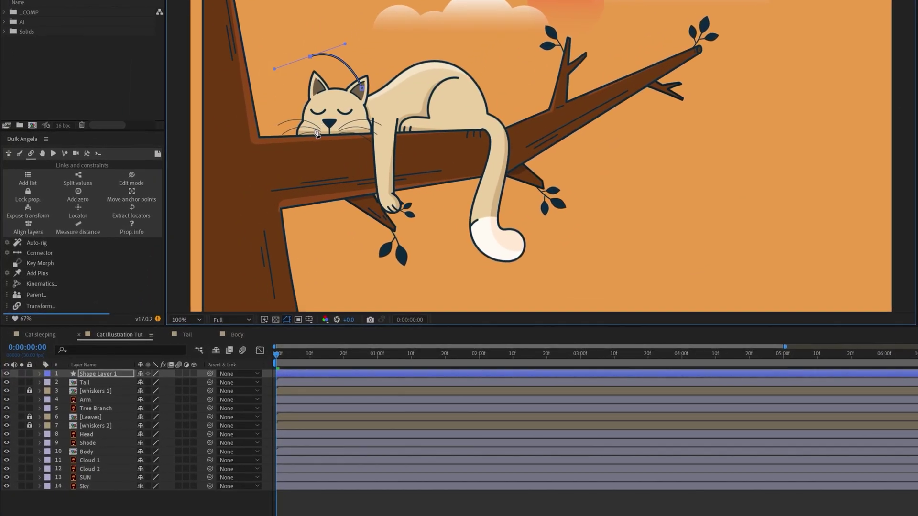
{"action": "left_click_drag", "start_coordinate": [223, 176], "coordinate": [245, 175]}
{"action": "left_click_drag", "start_coordinate": [243, 139], "coordinate": [240, 137]}
{"action": "left_click_drag", "start_coordinate": [341, 74], "coordinate": [320, 57]}
{"action": "mouse_move", "coordinate": [306, 87]}
{"action": "left_mouse_down"}
{"action": "mouse_move", "coordinate": [316, 104]}
{"action": "mouse_move", "coordinate": [358, 101]}
{"action": "left_mouse_up"}
{"action": "left_click", "coordinate": [330, 115]}
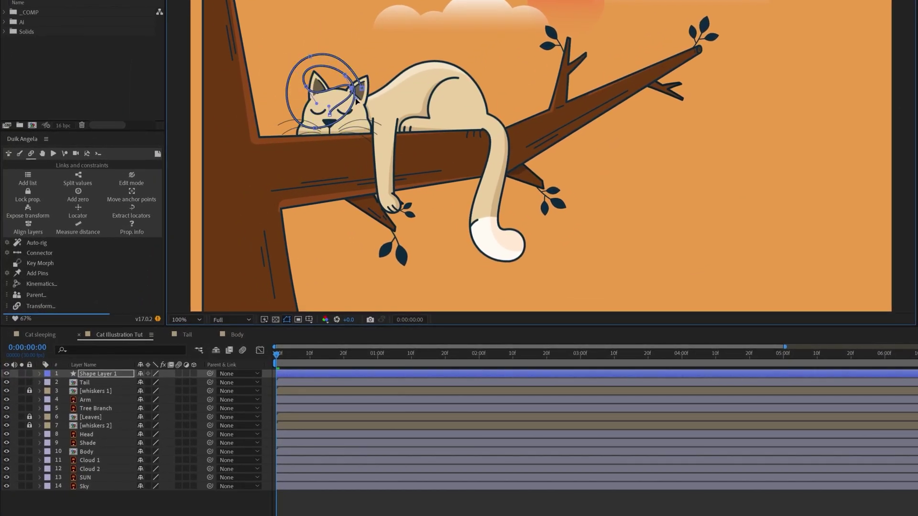
{"action": "left_click_drag", "start_coordinate": [310, 56], "coordinate": [303, 42]}
{"action": "left_click_drag", "start_coordinate": [283, 130], "coordinate": [275, 130]}
{"action": "left_click_drag", "start_coordinate": [347, 127], "coordinate": [358, 127]}
{"action": "left_click_drag", "start_coordinate": [343, 74], "coordinate": [346, 70]}
{"action": "left_click_drag", "start_coordinate": [362, 88], "coordinate": [364, 64]}
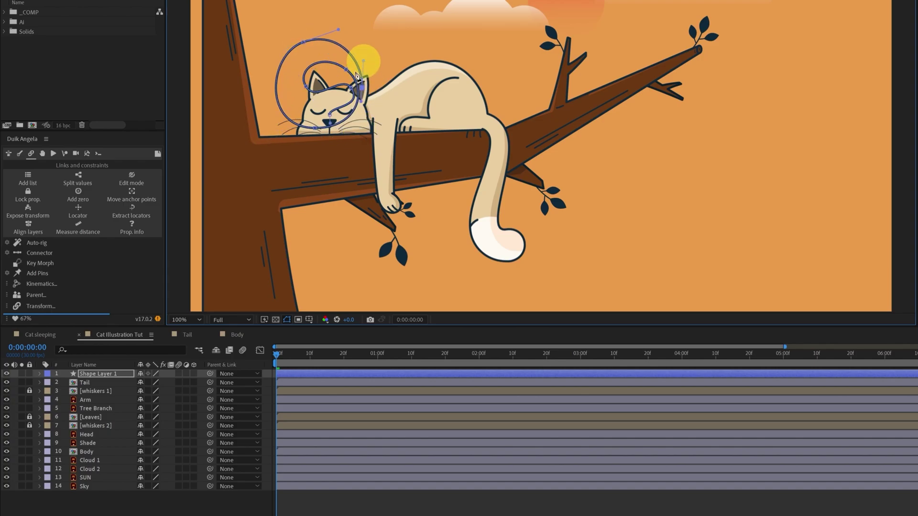
{"action": "left_click_drag", "start_coordinate": [306, 86], "coordinate": [304, 88]}
{"action": "left_click_drag", "start_coordinate": [294, 71], "coordinate": [293, 69]}
{"action": "left_click", "coordinate": [364, 502]}
Draw a tiny ellipse dot right of the cat, scale it to 90%, and name it Bug
{"action": "key", "text": "q"}
{"action": "left_click_drag", "start_coordinate": [661, 179], "coordinate": [664, 182]}
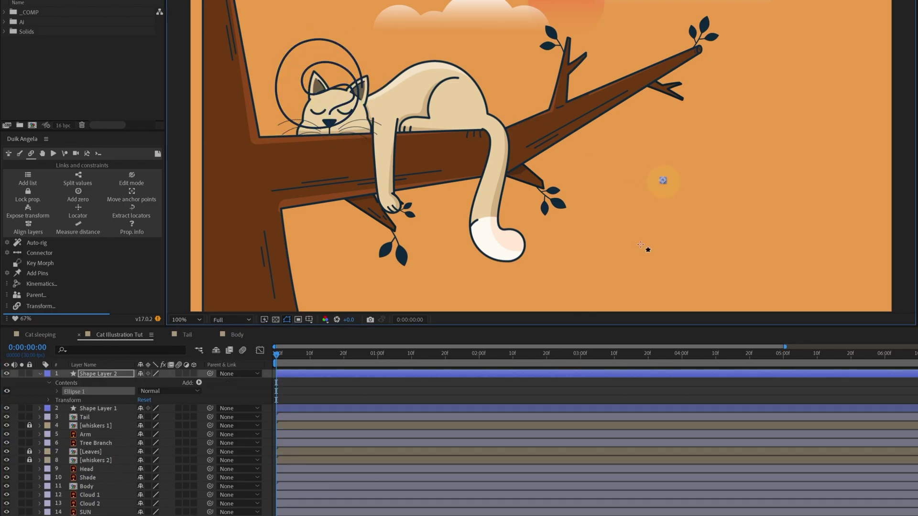
{"action": "left_click", "coordinate": [621, 393]}
{"action": "left_click", "coordinate": [98, 374]}
{"action": "key", "text": "s"}
{"action": "left_click", "coordinate": [168, 382]}
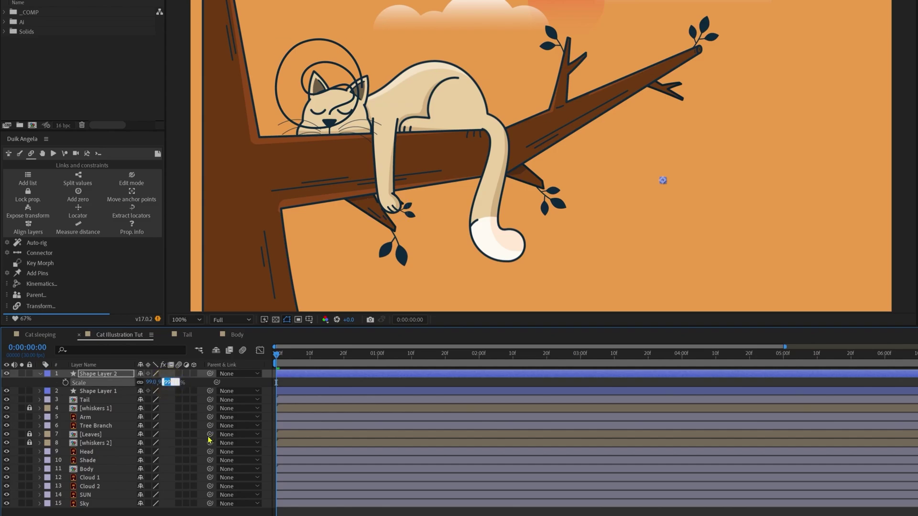
{"action": "type", "text": "90"}
{"action": "key", "text": "Return"}
{"action": "left_click", "coordinate": [92, 375]}
{"action": "key", "text": "Return"}
{"action": "type", "text": "Bug"}
{"action": "key", "text": "Return"}
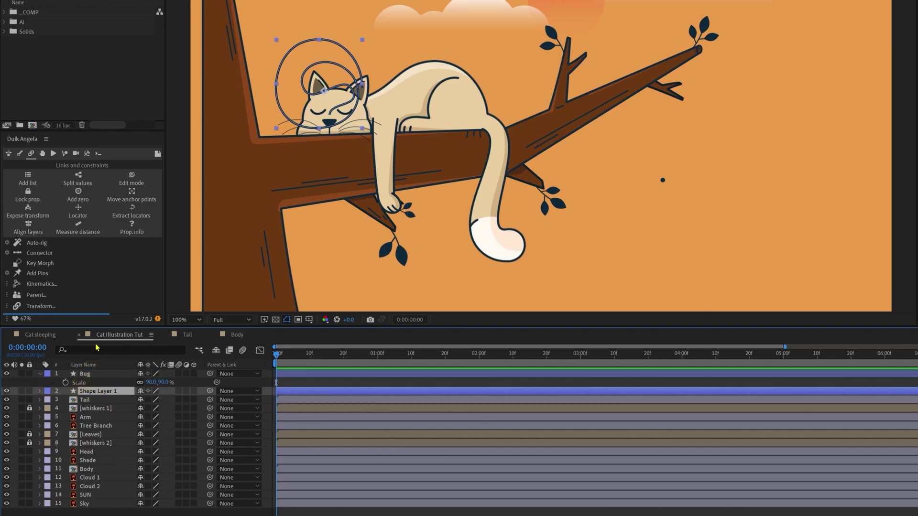
Select Shape Layer 1's loop Path, then select the Bug layer
{"action": "left_click", "coordinate": [42, 391]}
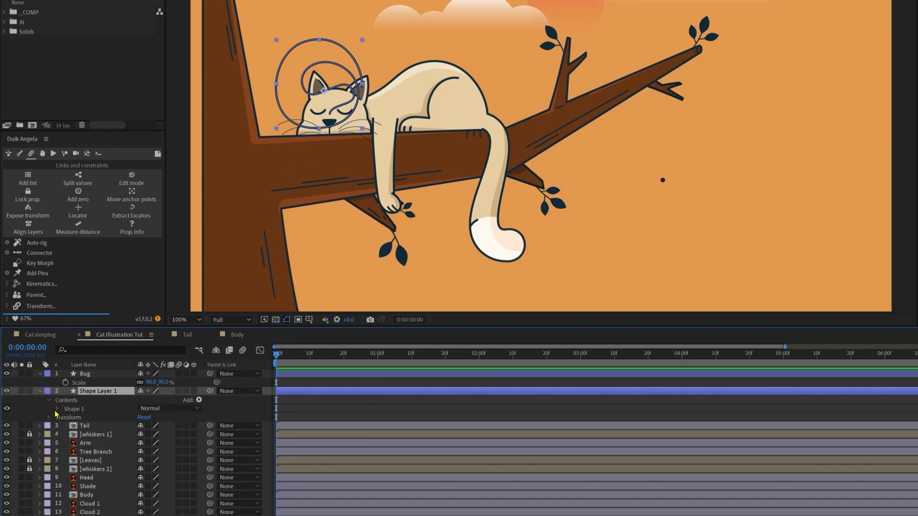
{"action": "left_click", "coordinate": [56, 409]}
{"action": "left_click", "coordinate": [66, 417]}
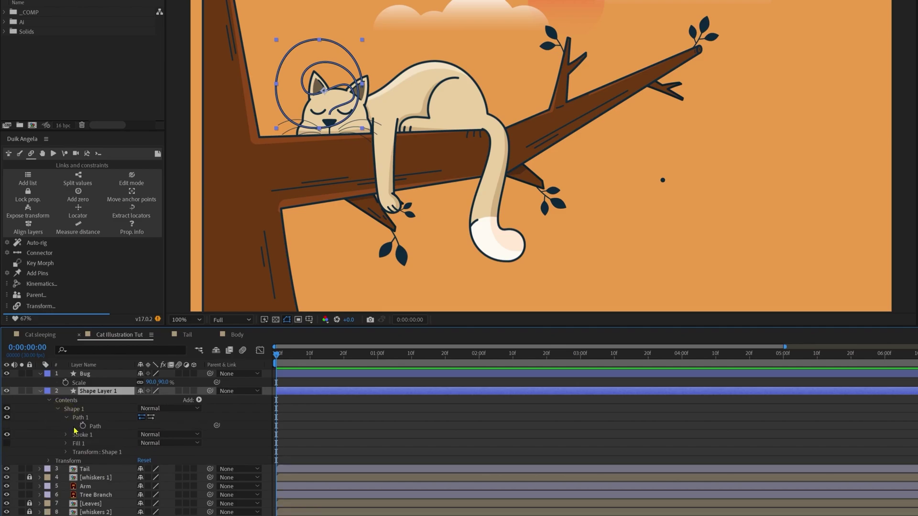
{"action": "left_click", "coordinate": [97, 425]}
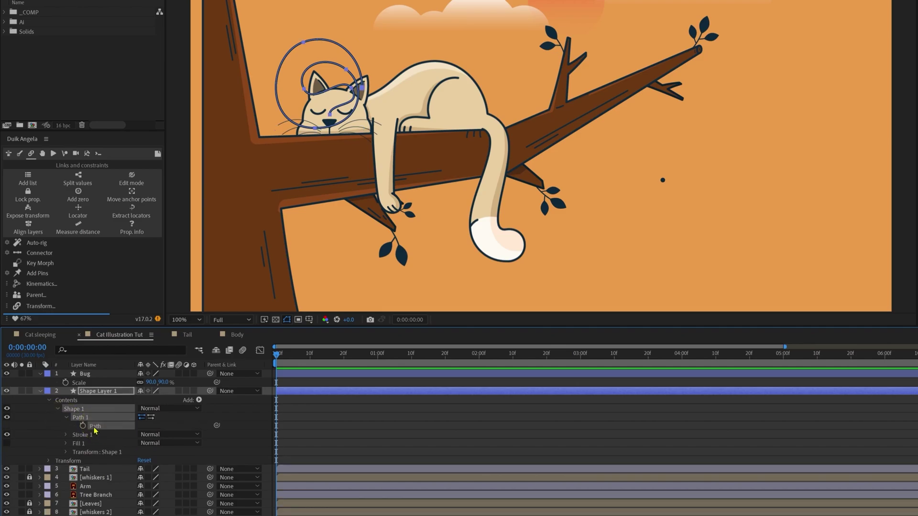
{"action": "left_click", "coordinate": [85, 374]}
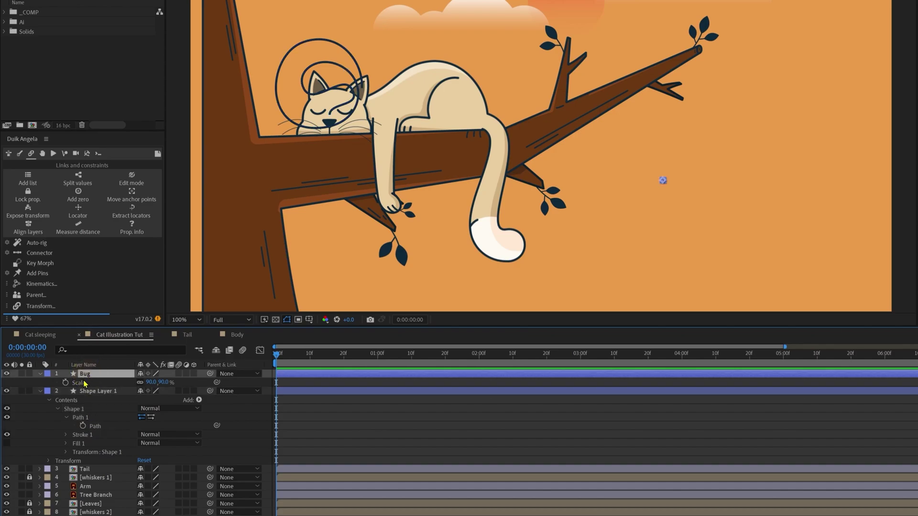
Paste the loop path as Bug's Position keyframes and hide the guide path layer
{"action": "left_click", "coordinate": [82, 383]}
{"action": "key", "text": "ctrl+v"}
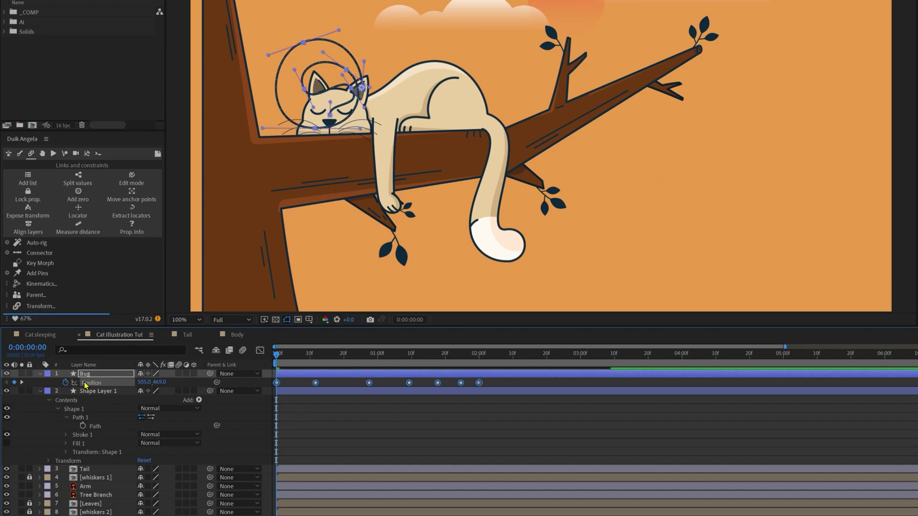
{"action": "left_click", "coordinate": [7, 391]}
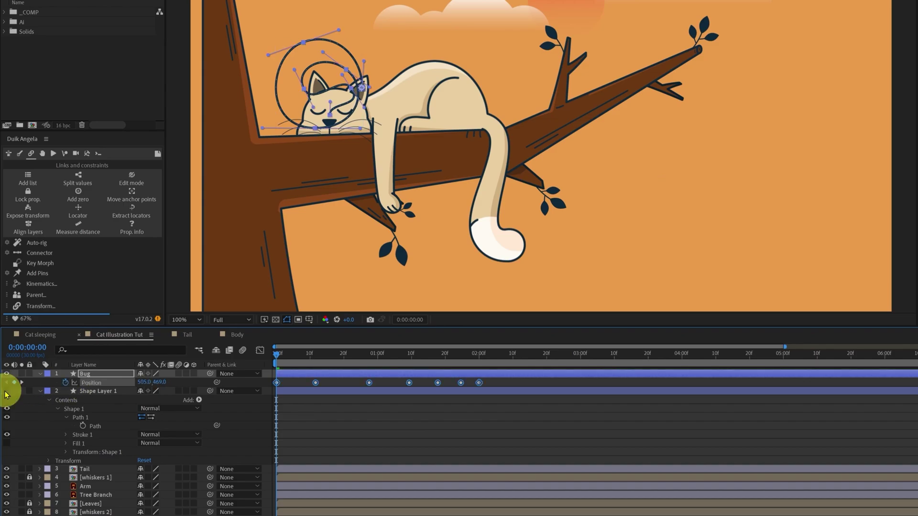
{"action": "left_click", "coordinate": [46, 394]}
{"action": "left_click", "coordinate": [40, 391]}
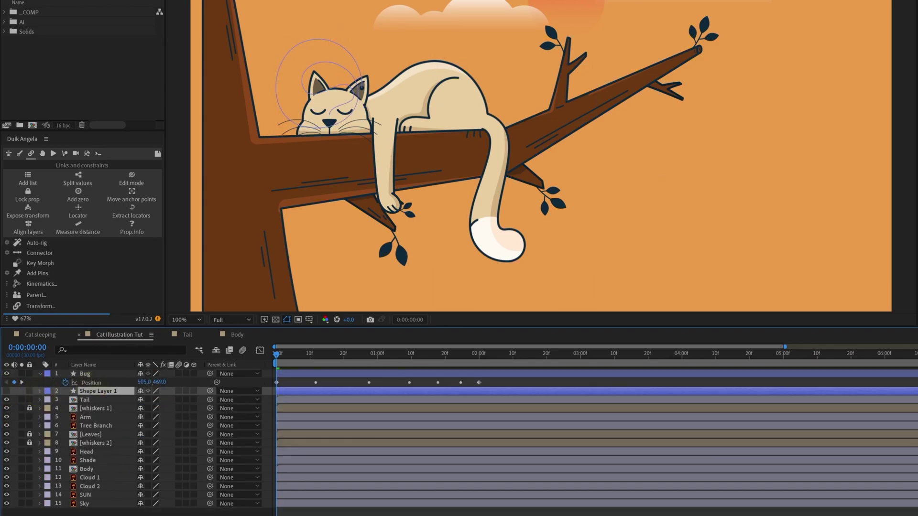
Move the time to 1:29, select the Bug's Position keyframes, and show the Graph Editor
{"action": "left_click_drag", "start_coordinate": [280, 356], "coordinate": [479, 371]}
{"action": "left_click", "coordinate": [478, 383]}
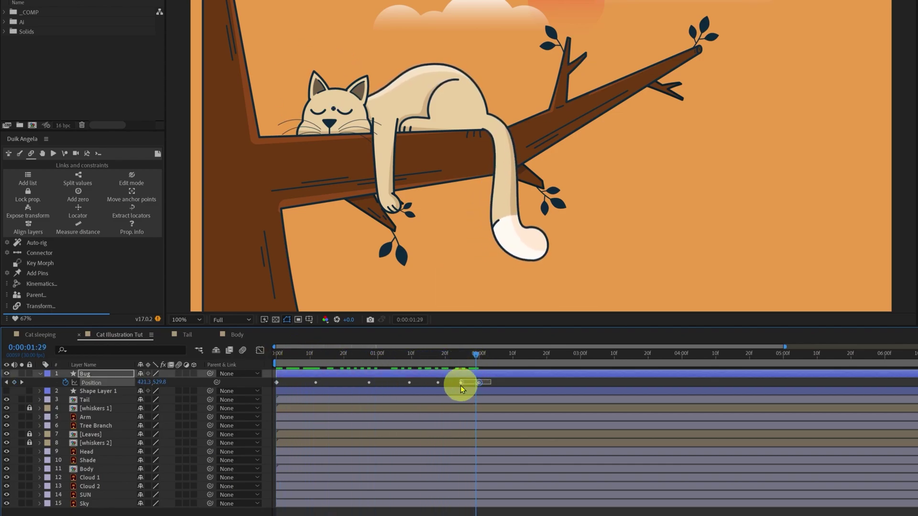
{"action": "left_click", "coordinate": [276, 382], "text": "shift"}
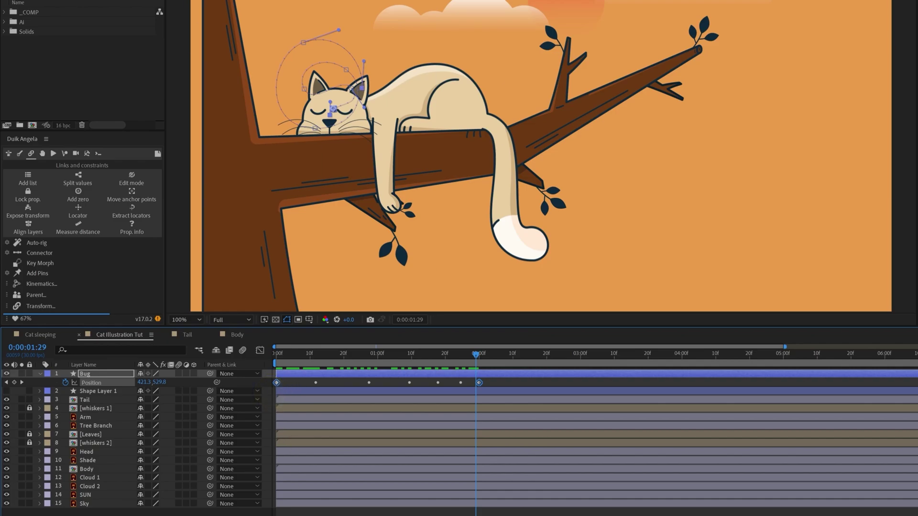
{"action": "left_click_drag", "start_coordinate": [454, 386], "coordinate": [273, 409]}
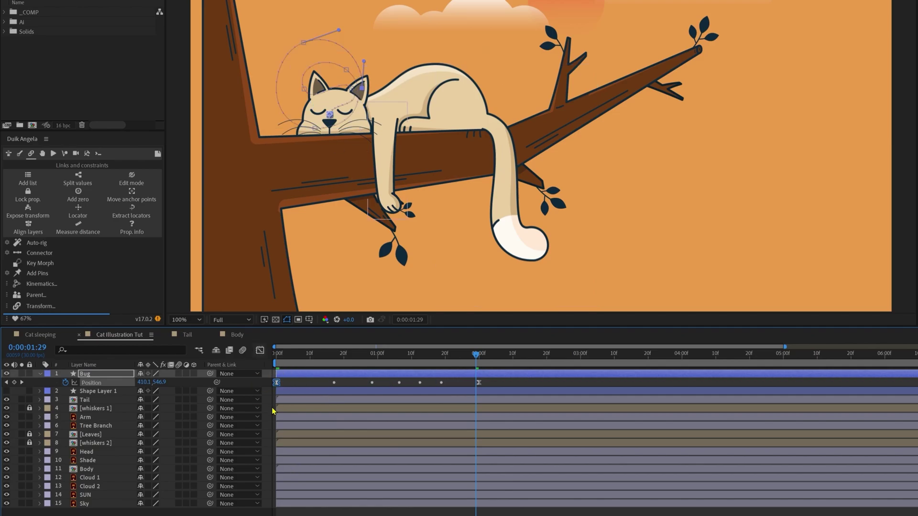
{"action": "left_click", "coordinate": [259, 351]}
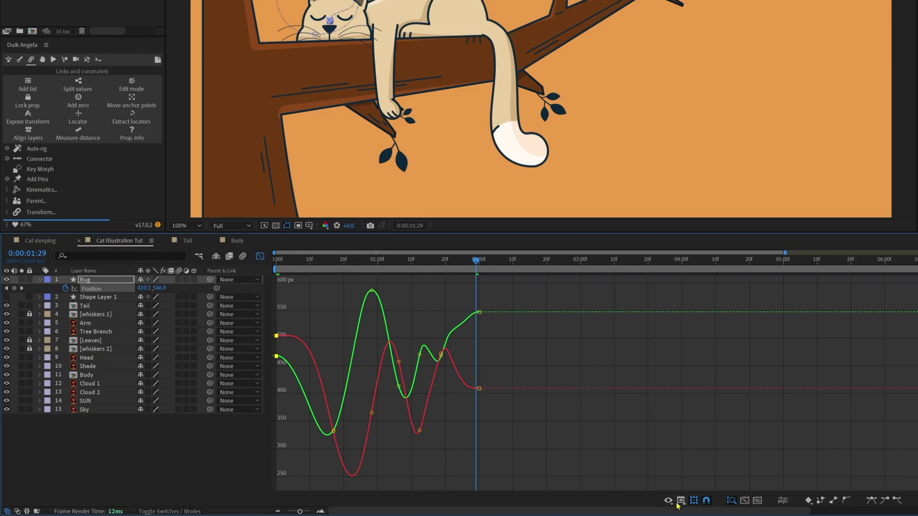
In the speed graph, make the Bug start fast and ease longer into its last keyframe
{"action": "left_click", "coordinate": [680, 501]}
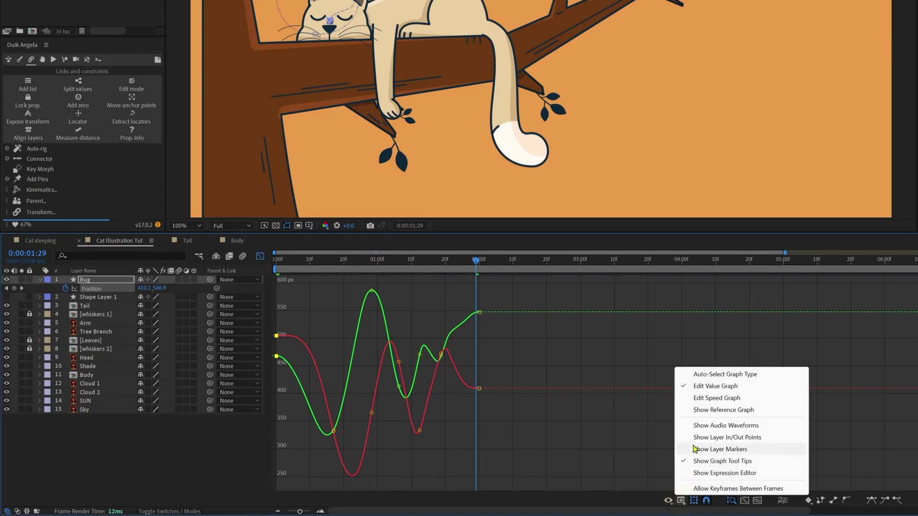
{"action": "left_click", "coordinate": [703, 398]}
{"action": "left_click_drag", "start_coordinate": [309, 476], "coordinate": [272, 434]}
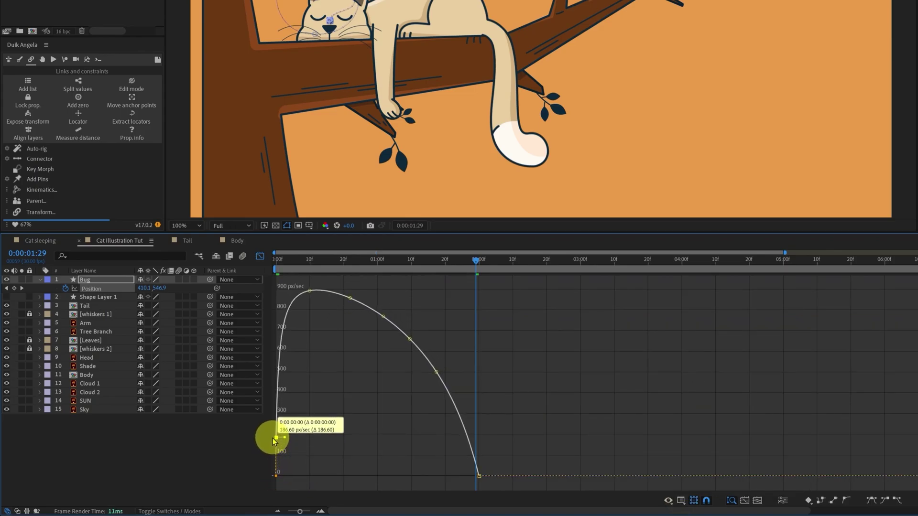
{"action": "left_click_drag", "start_coordinate": [476, 475], "coordinate": [413, 484]}
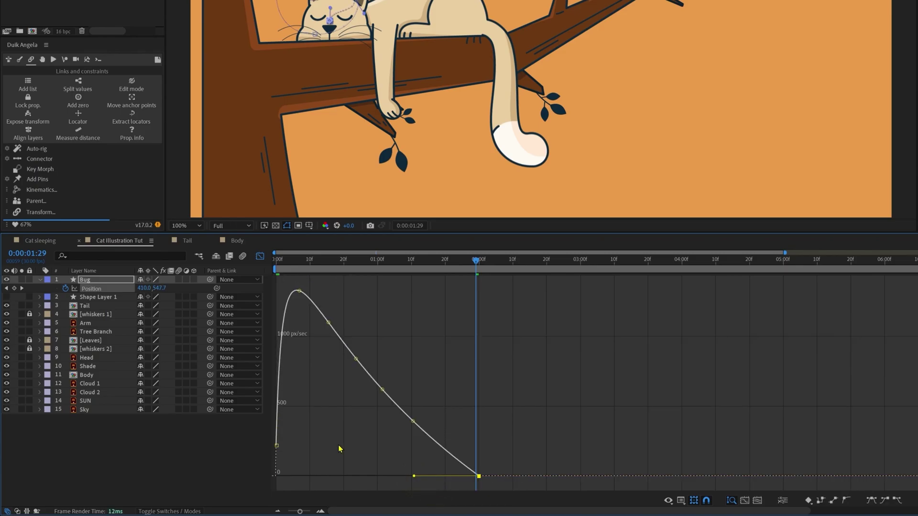
{"action": "left_click", "coordinate": [260, 257]}
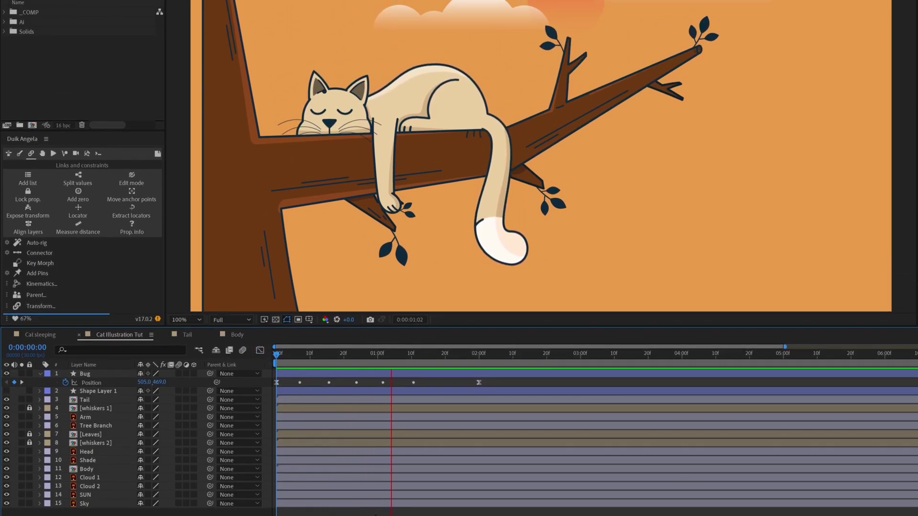
Move the last Position keyframe 35 frames in, to 1:05, and preview the faster loop
{"action": "key", "text": "space"}
{"action": "left_click", "coordinate": [37, 348]}
{"action": "type", "text": "+35"}
{"action": "key", "text": "Return"}
{"action": "left_click_drag", "start_coordinate": [479, 383], "coordinate": [397, 384]}
{"action": "left_click_drag", "start_coordinate": [397, 384], "coordinate": [396, 385]}
{"action": "key", "text": "Home"}
{"action": "key", "text": "space"}
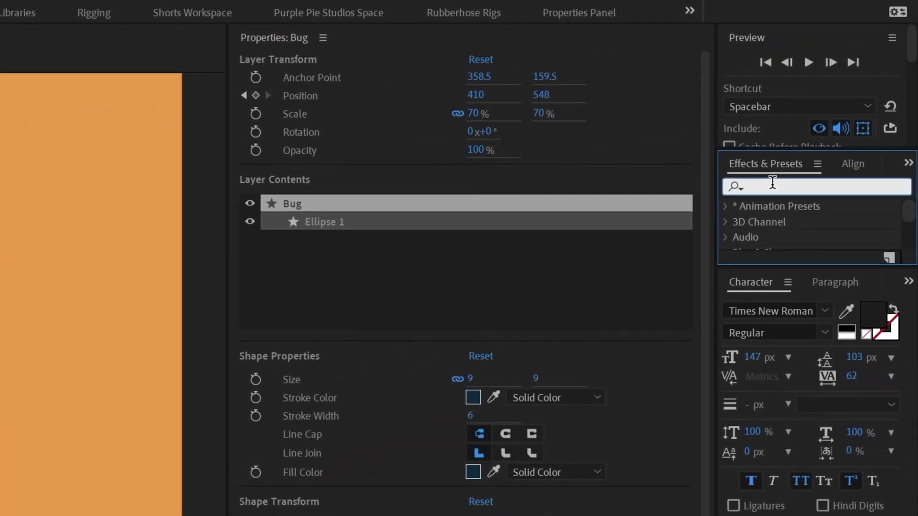
Apply the Echo effect to Bug with Echo Time -0.0002
{"action": "type", "text": "ech"}
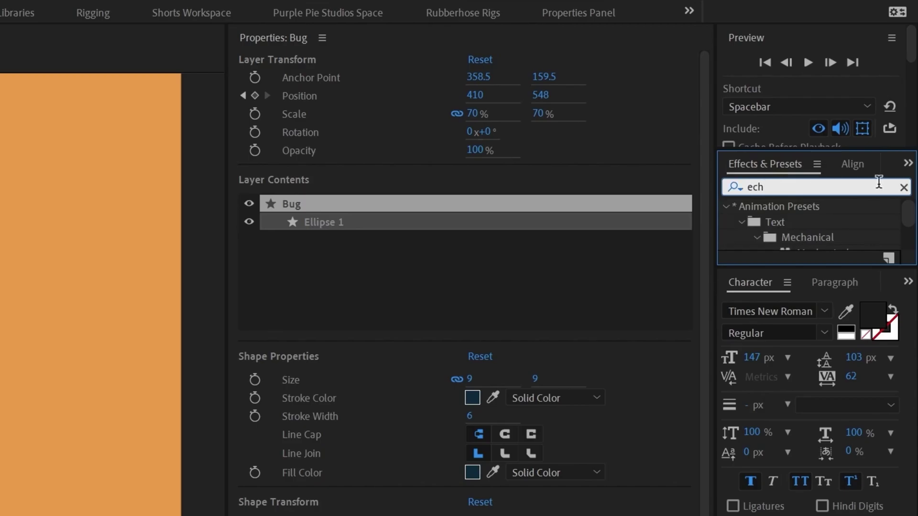
{"action": "type", "text": "o"}
{"action": "left_click", "coordinate": [777, 223]}
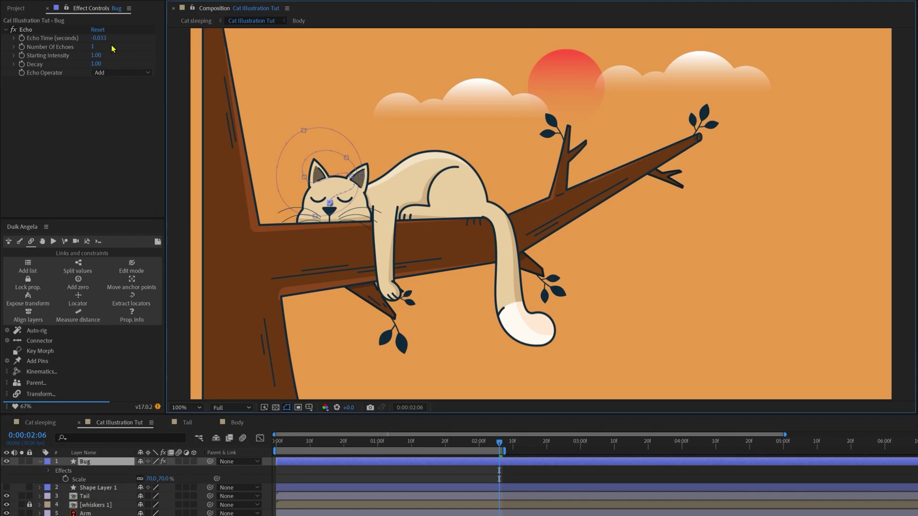
{"action": "left_click", "coordinate": [102, 38]}
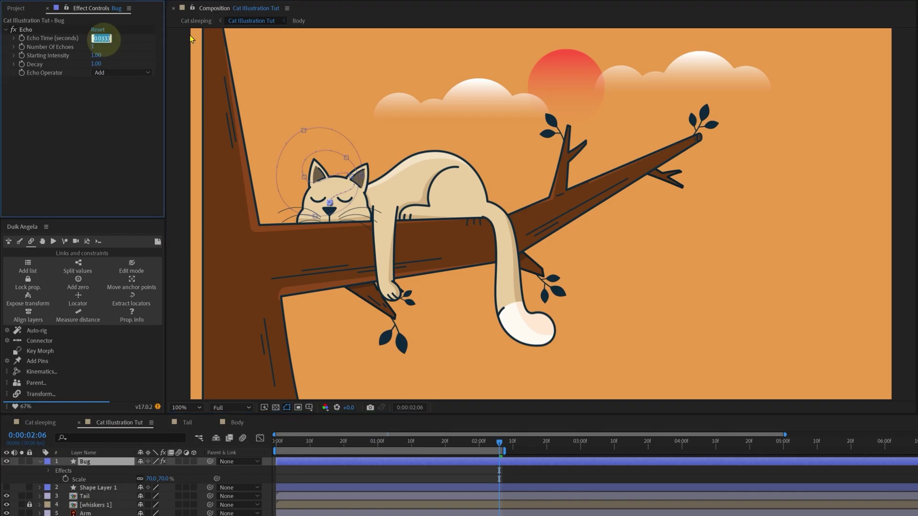
{"action": "type", "text": "-0."}
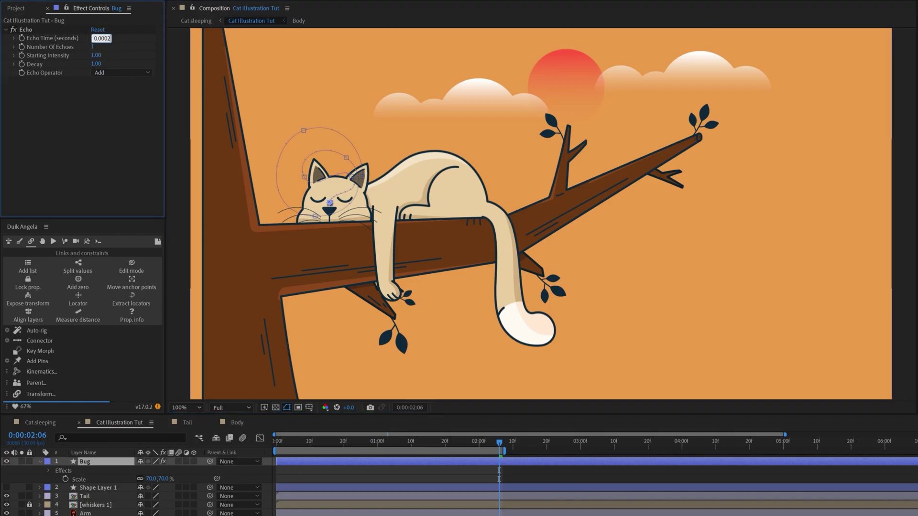
{"action": "type", "text": "0002"}
{"action": "key", "text": "Return"}
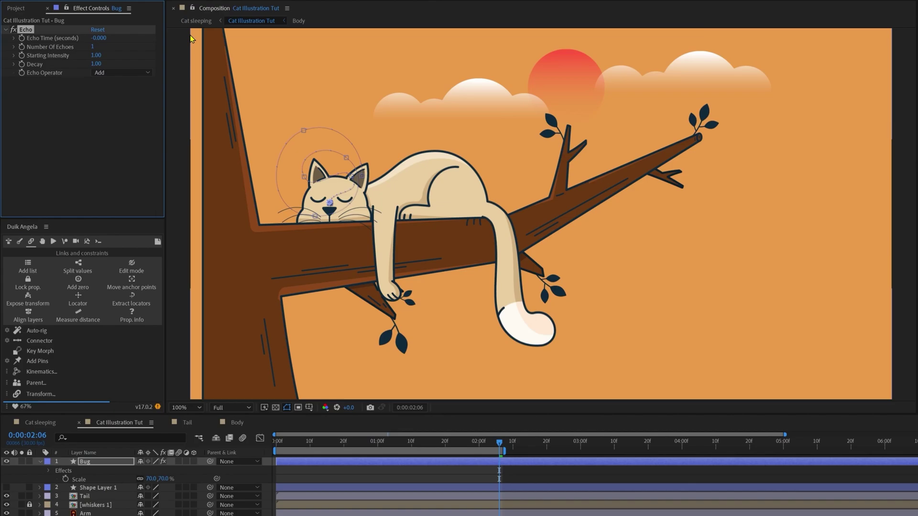
Set 100 echoes with the Maximum operator, preview the trail, and start a new composition
{"action": "left_click", "coordinate": [93, 48]}
{"action": "left_click", "coordinate": [123, 77]}
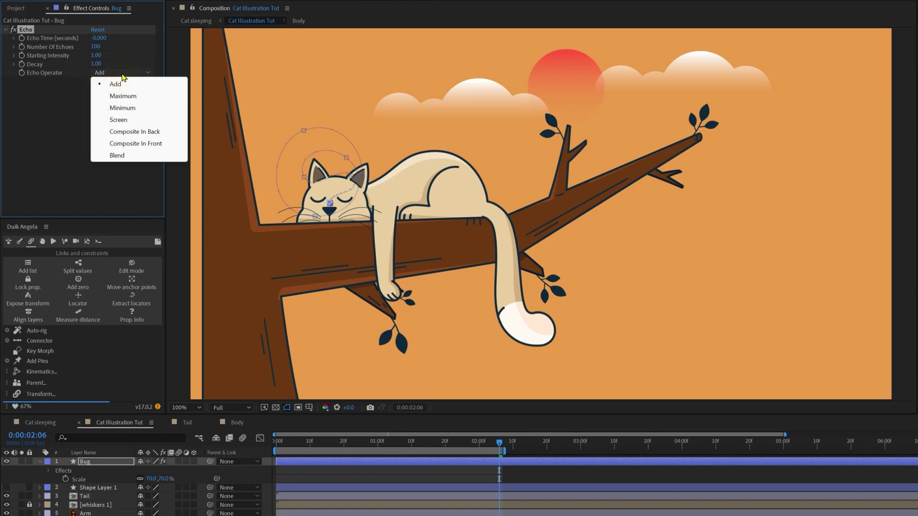
{"action": "left_click", "coordinate": [127, 96]}
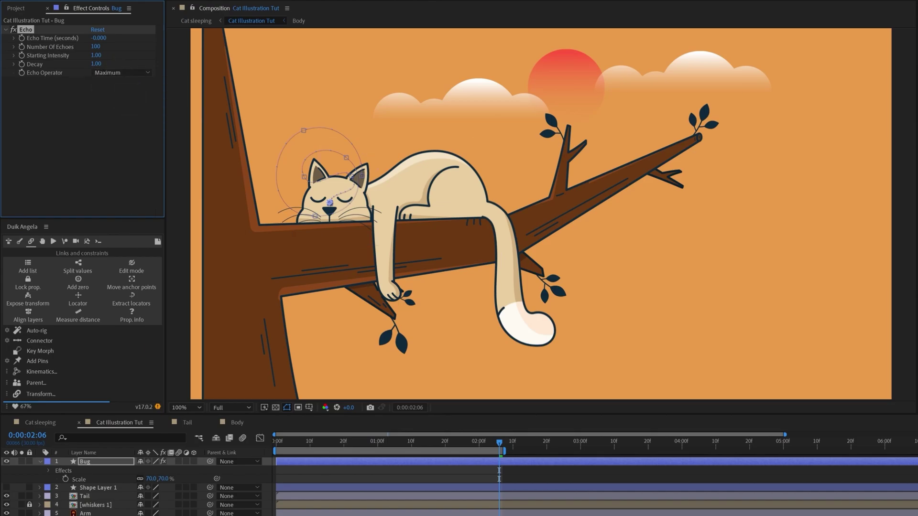
{"action": "left_click", "coordinate": [311, 474]}
{"action": "key", "text": "space"}
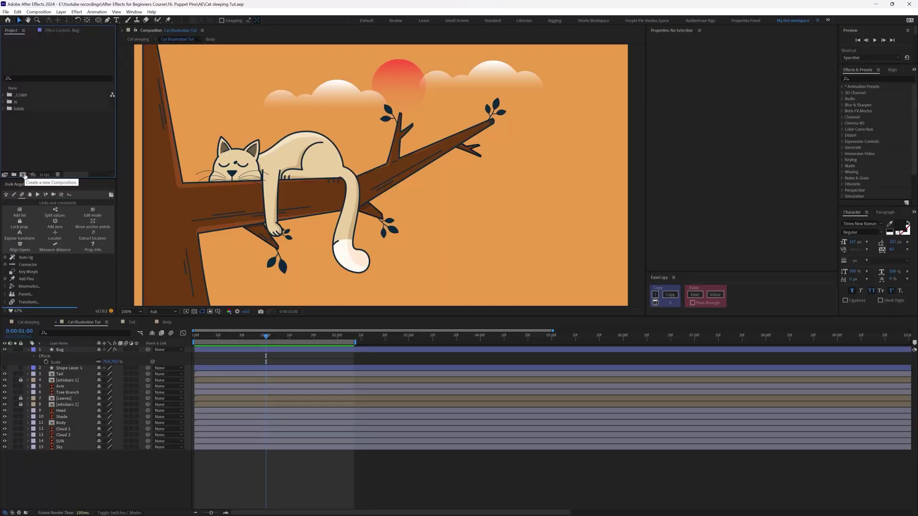
{"action": "key", "text": "ctrl+n"}
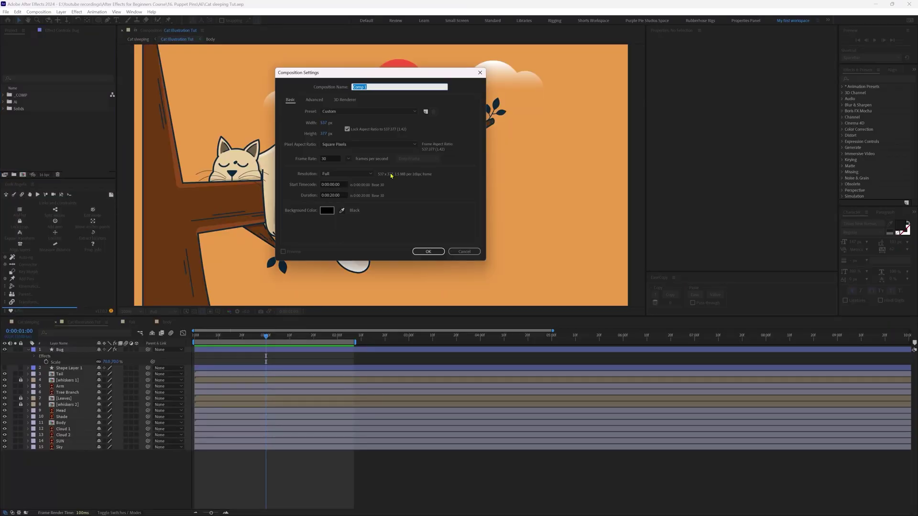
Create the Clouds composition with unlocked proportions and height set to 1080
{"action": "type", "text": "Clouds"}
{"action": "left_click", "coordinate": [347, 129]}
{"action": "left_click", "coordinate": [326, 123]}
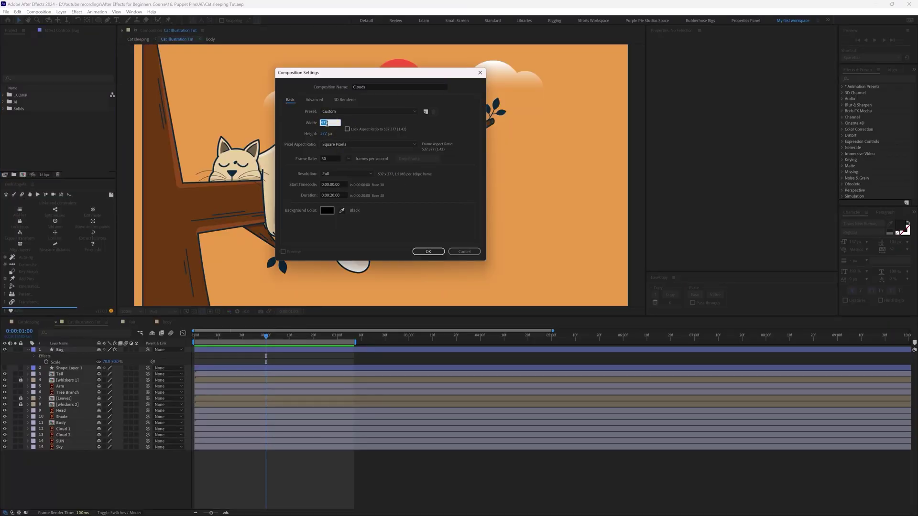
{"action": "left_click", "coordinate": [325, 132]}
{"action": "type", "text": "1080"}
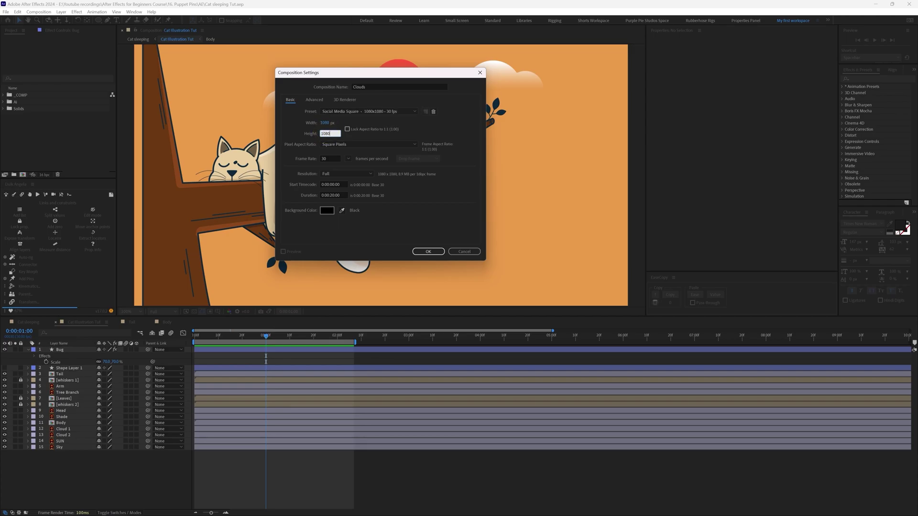
{"action": "key", "text": "Return"}
Draw a circle left of the comp centre and give it a white fill
{"action": "left_click", "coordinate": [98, 21]}
{"action": "left_click_drag", "start_coordinate": [302, 173], "coordinate": [328, 201]}
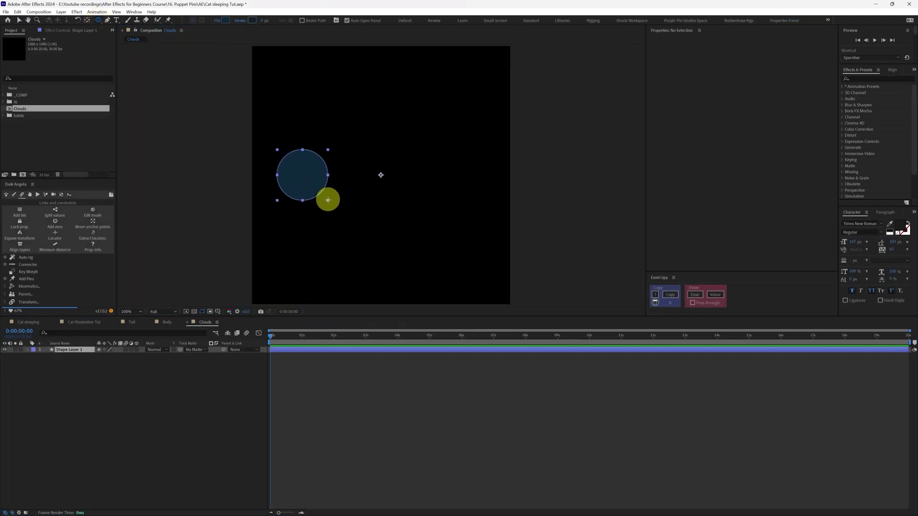
{"action": "left_click", "coordinate": [225, 20]}
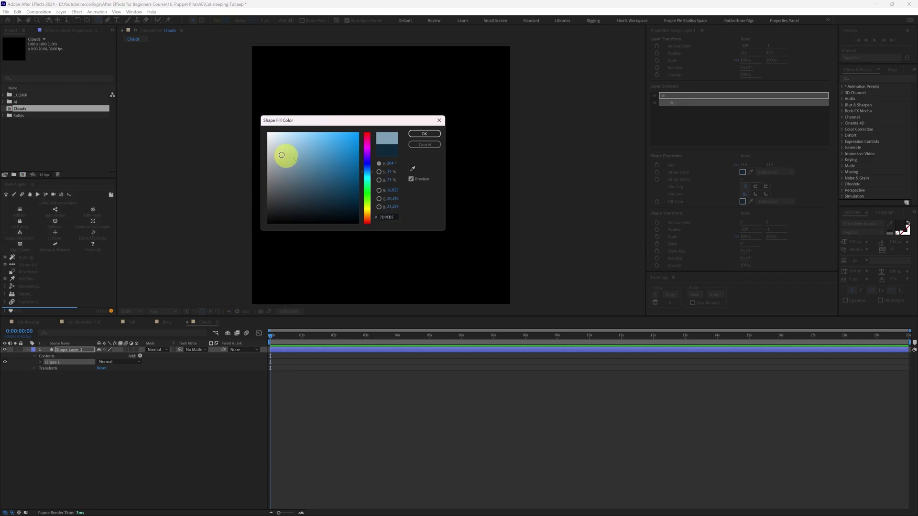
{"action": "left_click_drag", "start_coordinate": [283, 153], "coordinate": [244, 119]}
{"action": "left_click", "coordinate": [424, 134]}
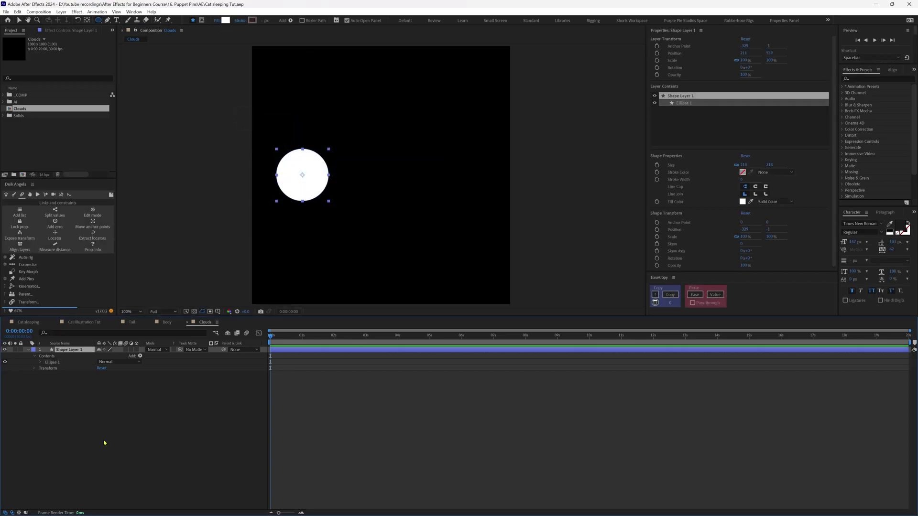
Duplicate the circle and arrange the overlapping copies, enlarging the middle one to about 177%
{"action": "key", "text": "ctrl+d"}
{"action": "key", "text": "ctrl+d"}
{"action": "key", "text": "ctrl+d"}
{"action": "left_click_drag", "start_coordinate": [318, 178], "coordinate": [425, 199]}
{"action": "left_click", "coordinate": [70, 349]}
{"action": "left_click_drag", "start_coordinate": [367, 124], "coordinate": [391, 163]}
{"action": "left_click_drag", "start_coordinate": [380, 202], "coordinate": [383, 227]}
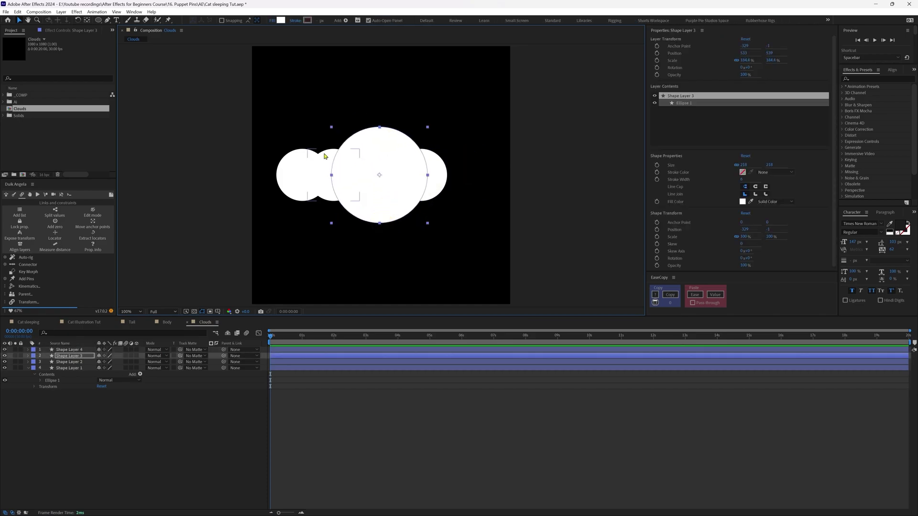
{"action": "left_click", "coordinate": [330, 156]}
{"action": "left_click_drag", "start_coordinate": [333, 150], "coordinate": [334, 155]}
{"action": "left_click_drag", "start_coordinate": [431, 175], "coordinate": [436, 175]}
Rename the circle layers C1, C2, C3 and C4 from bottom to top
{"action": "left_click", "coordinate": [70, 368]}
{"action": "key", "text": "Return"}
{"action": "type", "text": "C1"}
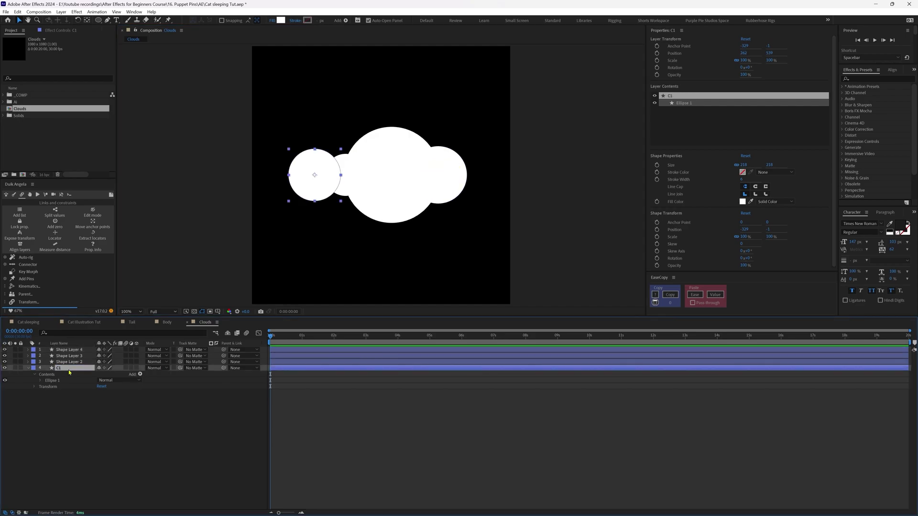
{"action": "key", "text": "Return"}
{"action": "key", "text": "ctrl+Up"}
{"action": "key", "text": "Return"}
{"action": "type", "text": "C2"}
{"action": "key", "text": "Return"}
{"action": "key", "text": "ctrl+Up"}
{"action": "key", "text": "Return"}
{"action": "type", "text": "C3"}
{"action": "key", "text": "Return"}
{"action": "key", "text": "ctrl+Up"}
{"action": "key", "text": "Return"}
{"action": "type", "text": "4"}
{"action": "left_click", "coordinate": [148, 486]}
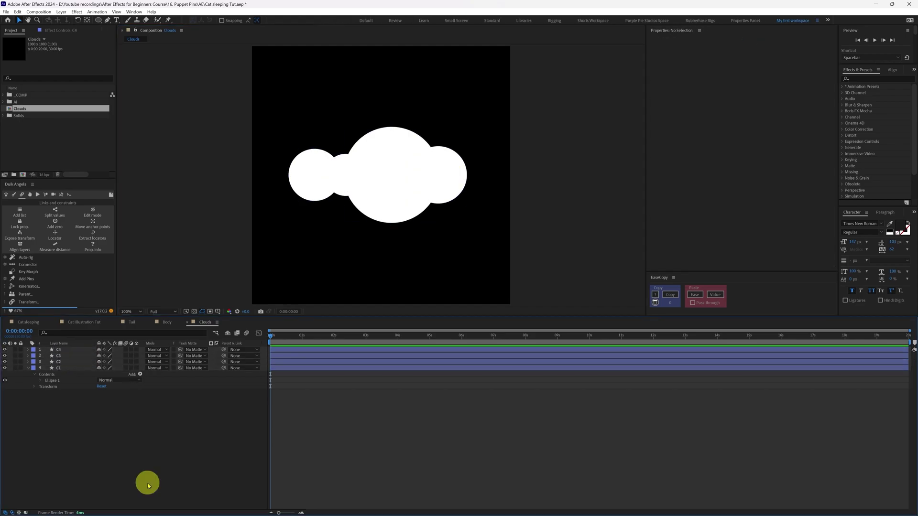
Separate the Position of all four circle layers into X and Y Position
{"action": "key", "text": "p"}
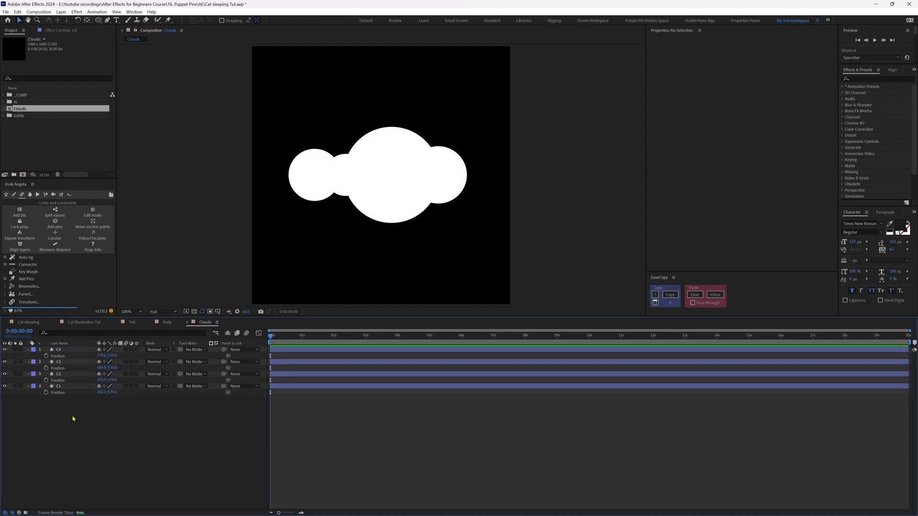
{"action": "left_click_drag", "start_coordinate": [72, 419], "coordinate": [37, 346]}
{"action": "right_click", "coordinate": [60, 392]}
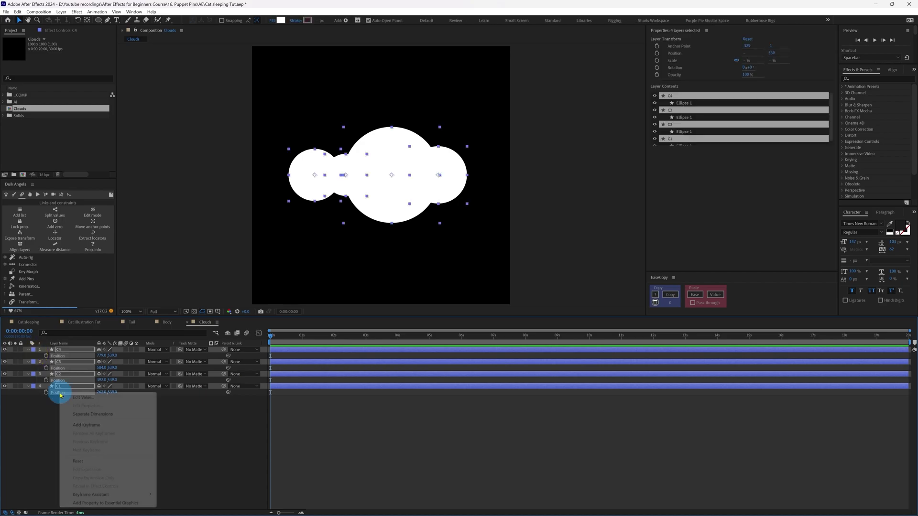
{"action": "left_click", "coordinate": [80, 414]}
{"action": "left_click", "coordinate": [68, 440]}
{"action": "left_click", "coordinate": [80, 352]}
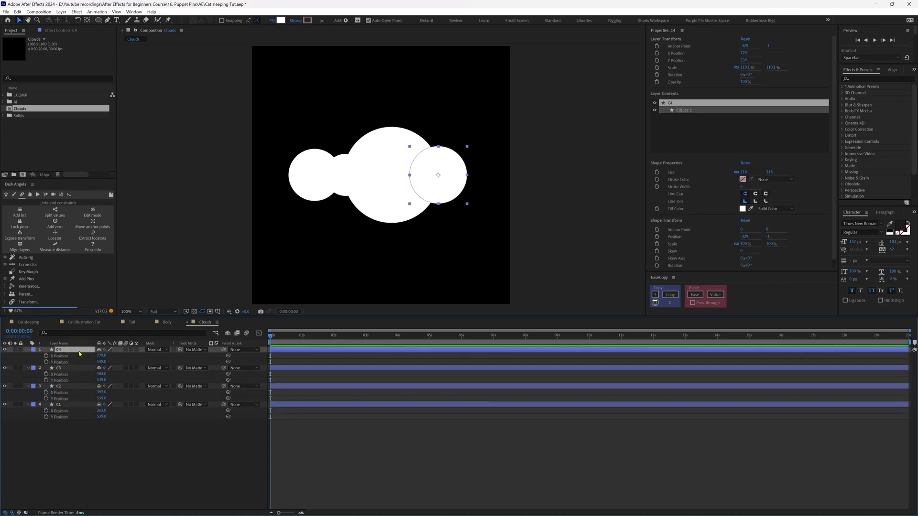
{"action": "left_click", "coordinate": [79, 444]}
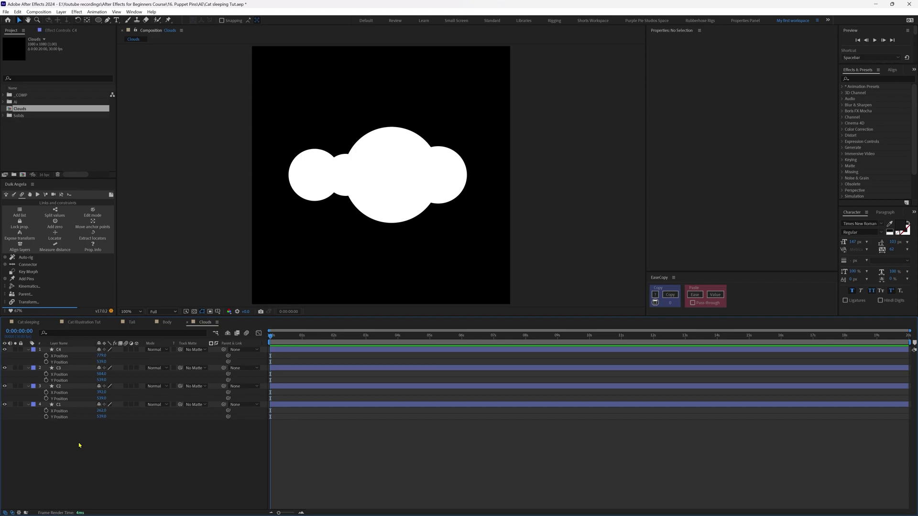
Add a wiggle(1,8) expression to C4's X Position
{"action": "left_click", "coordinate": [46, 356], "text": "alt"}
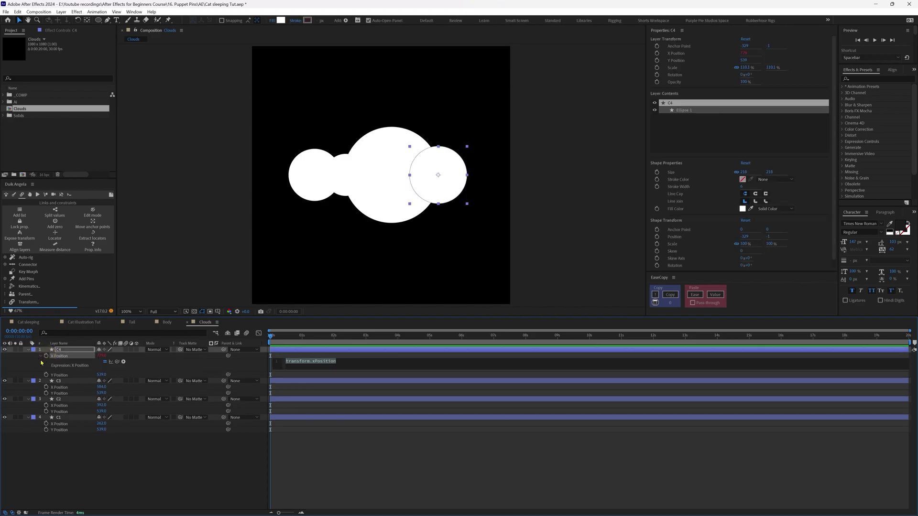
{"action": "type", "text": "wiggle"}
{"action": "key", "text": "Return"}
Copy the wiggle expression onto the X Position of C3, C2 and C1, then preview the drift
{"action": "key", "text": "ctrl+c"}
{"action": "left_click", "coordinate": [146, 448]}
{"action": "left_click", "coordinate": [54, 387]}
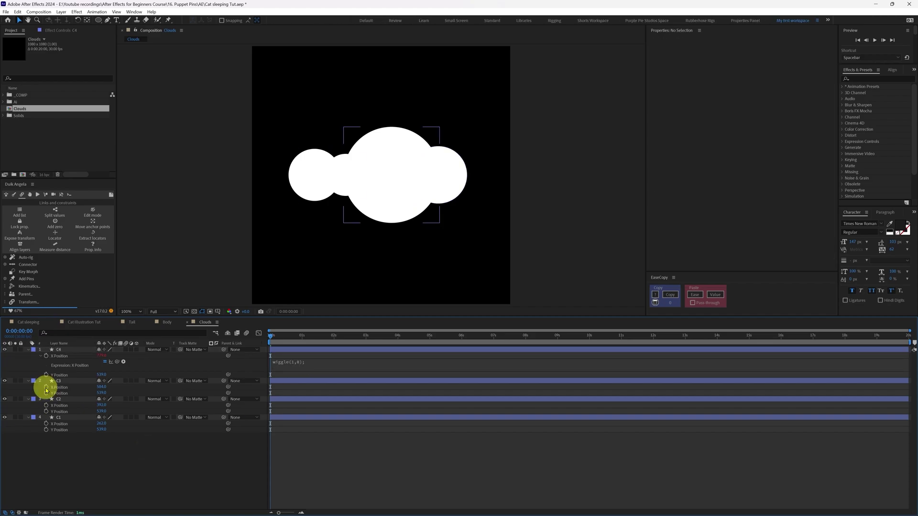
{"action": "key", "text": "ctrl+v"}
{"action": "left_click", "coordinate": [59, 418]}
{"action": "key", "text": "ctrl+v"}
{"action": "left_click", "coordinate": [59, 450]}
{"action": "key", "text": "ctrl+v"}
{"action": "left_click", "coordinate": [133, 490]}
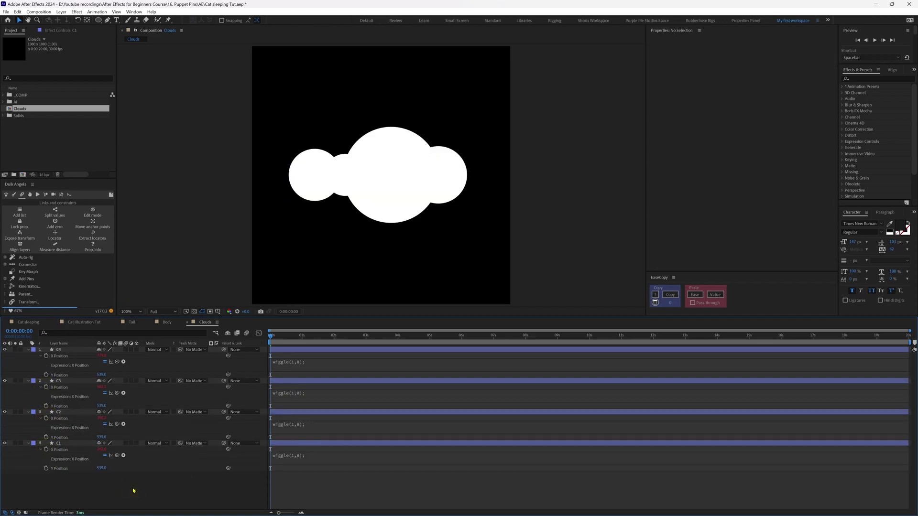
{"action": "key", "text": "space"}
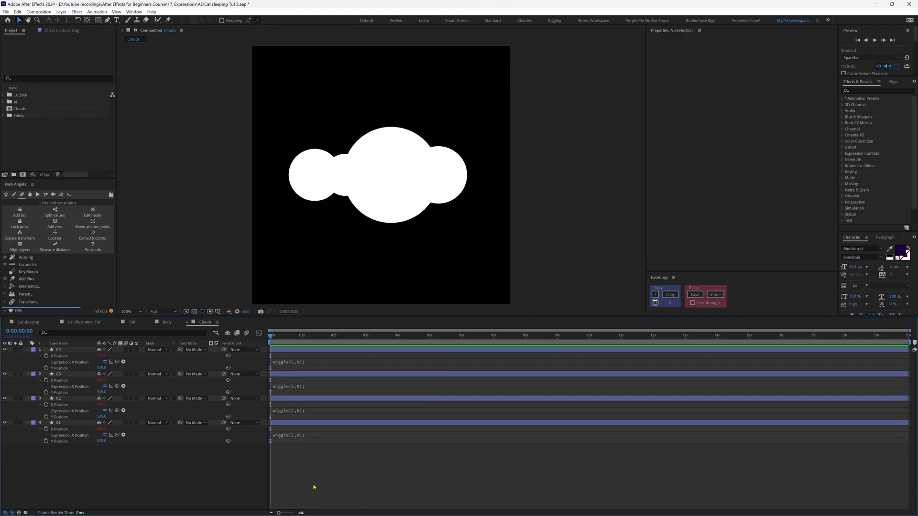
Give C4's Scale a wiggle(0.6,5) expression
{"action": "left_click", "coordinate": [327, 465]}
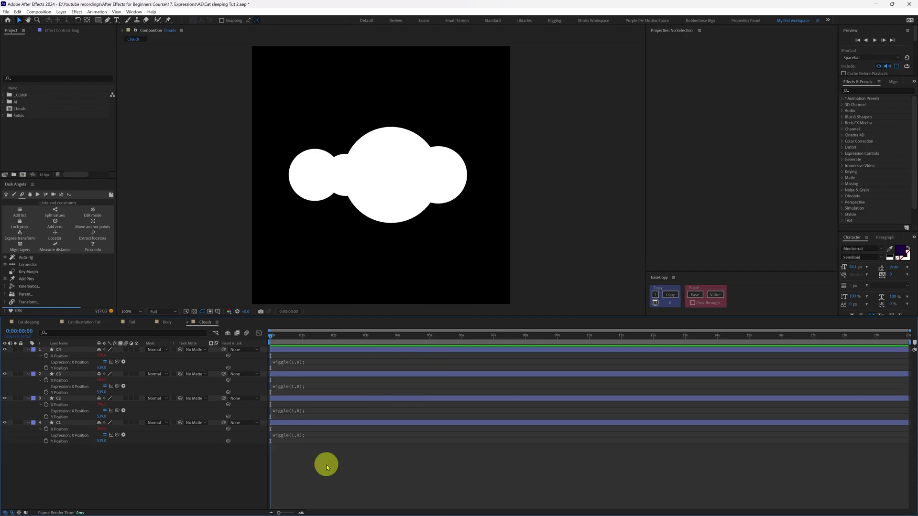
{"action": "key", "text": "s"}
{"action": "left_click", "coordinate": [65, 349]}
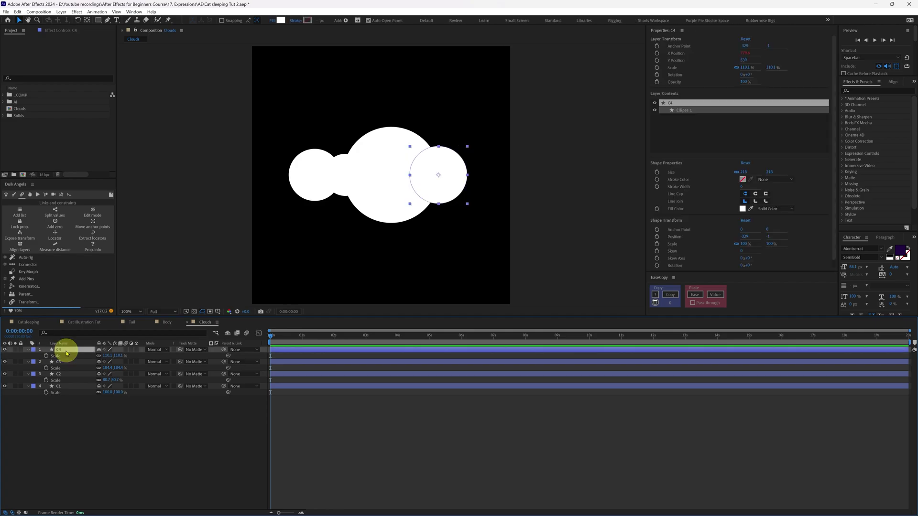
{"action": "left_click", "coordinate": [46, 356], "text": "alt"}
{"action": "type", "text": "wiggle()"}
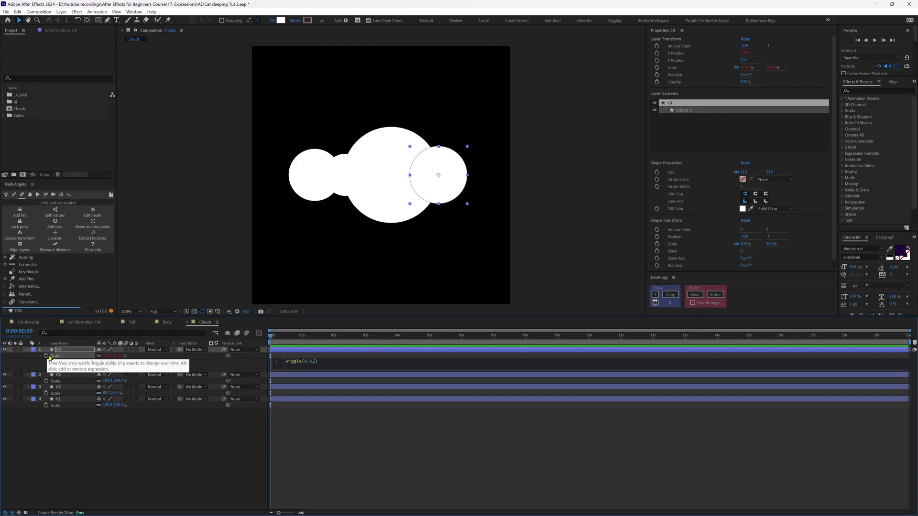
{"action": "type", "text": "0.6,5);"}
Paste the Scale wiggle onto C3, C2 and C1, then preview the pulsing clouds
{"action": "left_click", "coordinate": [284, 366]}
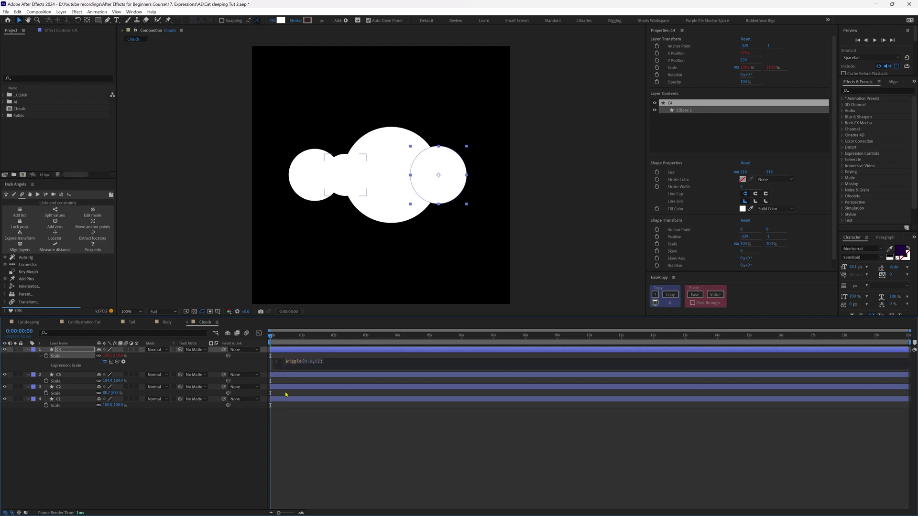
{"action": "left_click", "coordinate": [66, 376]}
{"action": "left_click", "coordinate": [66, 400], "text": "shift"}
{"action": "left_click", "coordinate": [53, 415]}
{"action": "left_click", "coordinate": [46, 381], "text": "alt"}
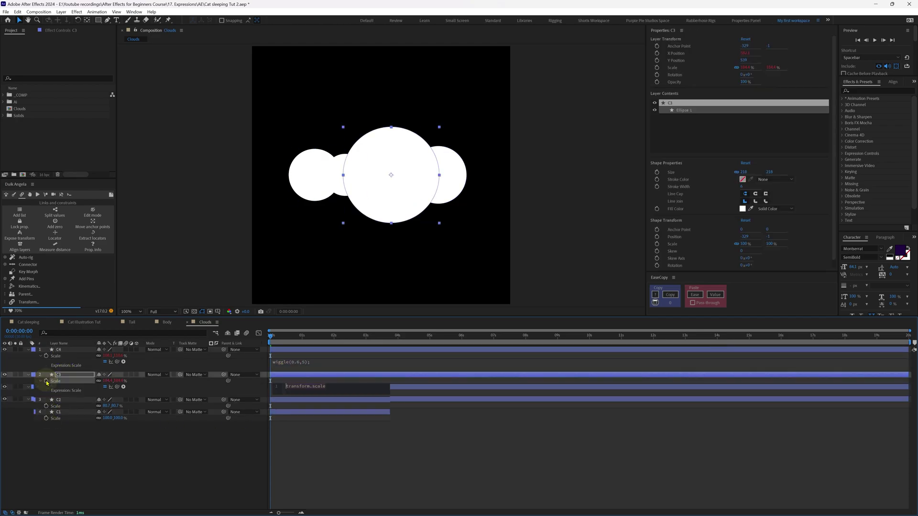
{"action": "key", "text": "ctrl+v"}
{"action": "left_click", "coordinate": [46, 406], "text": "alt"}
{"action": "key", "text": "ctrl+v"}
{"action": "left_click", "coordinate": [47, 434], "text": "alt"}
{"action": "key", "text": "ctrl+v"}
{"action": "left_click", "coordinate": [188, 463]}
{"action": "key", "text": "space"}
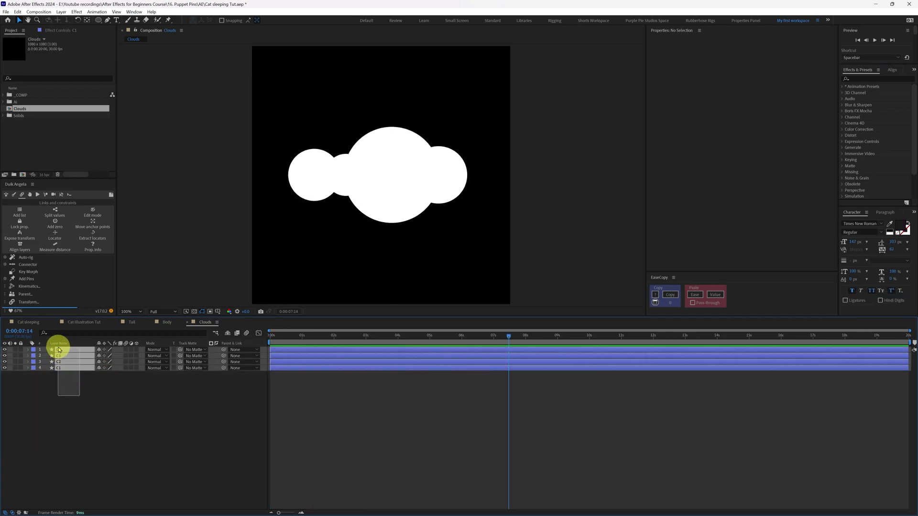
{"action": "left_click_drag", "start_coordinate": [59, 350], "coordinate": [60, 352]}
Pre-compose the four circle layers into a precomp named Cloud Shapes
{"action": "right_click", "coordinate": [66, 355]}
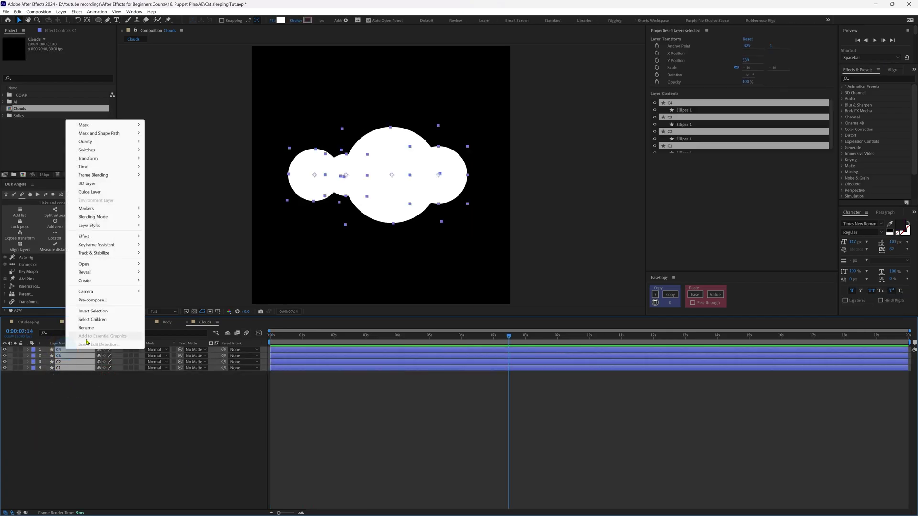
{"action": "left_click", "coordinate": [101, 304]}
{"action": "type", "text": "Cloud Shapes"}
{"action": "key", "text": "Return"}
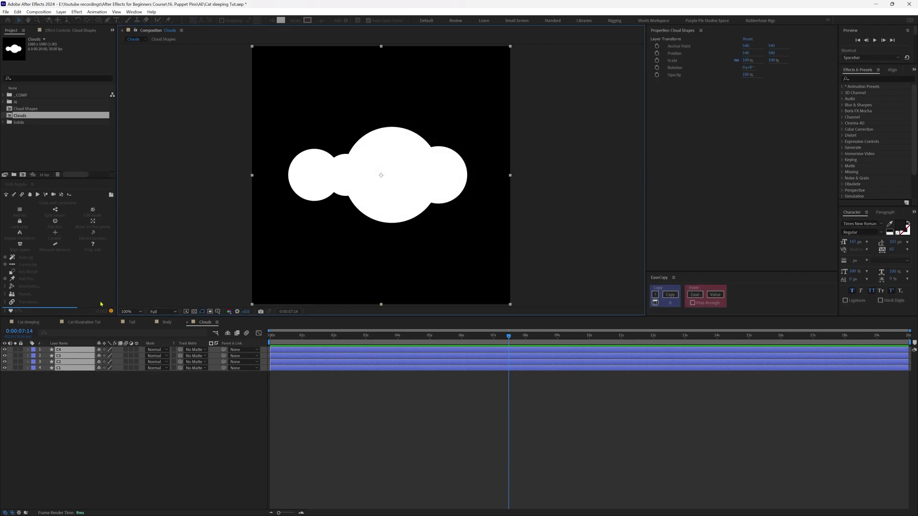
Apply Gaussian Blur to the cloud with Blurriness 25
{"action": "left_click", "coordinate": [862, 79]}
{"action": "type", "text": "gauss"}
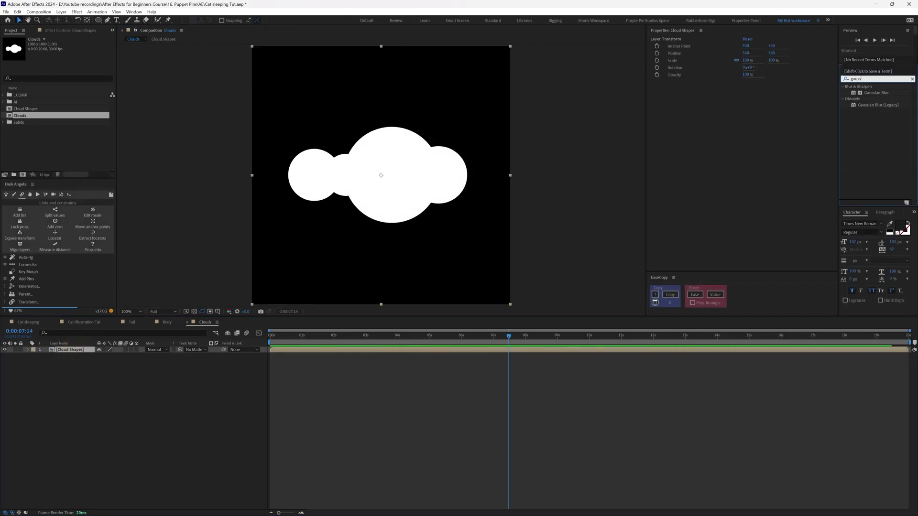
{"action": "double_click", "coordinate": [873, 93]}
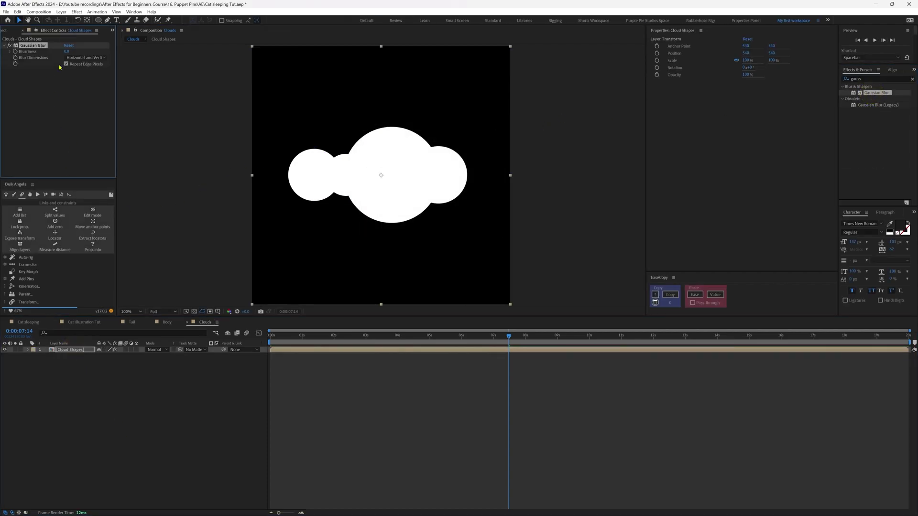
{"action": "left_click", "coordinate": [66, 51]}
{"action": "type", "text": "25"}
{"action": "key", "text": "Return"}
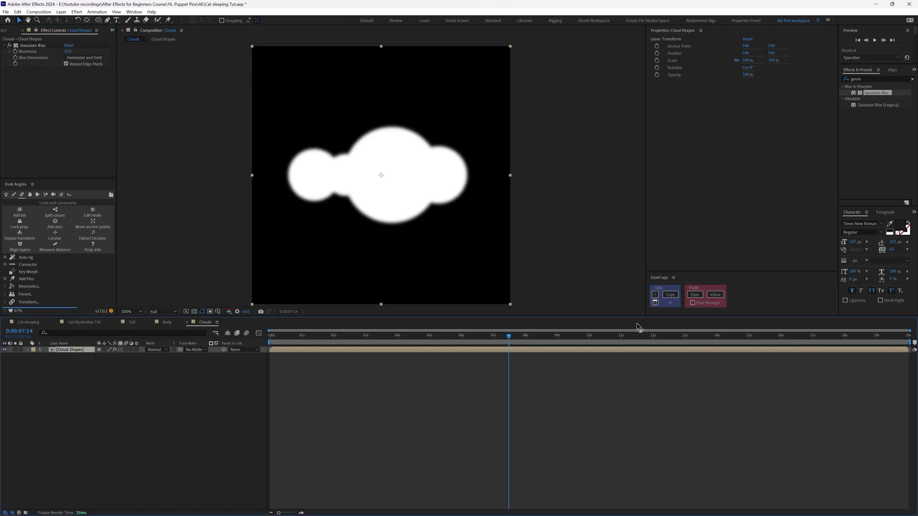
Add Matte Choker to the cloud layer with Choke 1 set to 30
{"action": "left_click", "coordinate": [861, 79]}
{"action": "type", "text": "matte"}
{"action": "left_click_drag", "start_coordinate": [869, 141], "coordinate": [126, 151]}
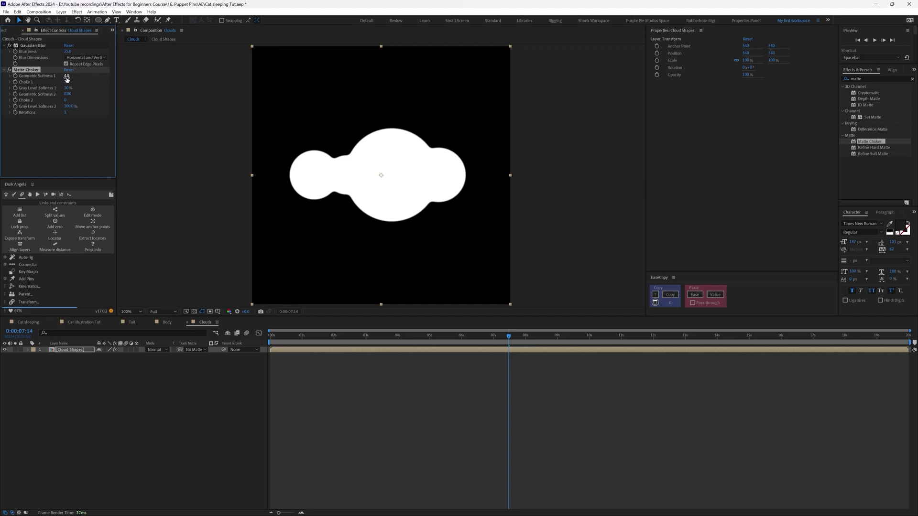
{"action": "left_click", "coordinate": [66, 76]}
{"action": "left_click", "coordinate": [66, 82]}
{"action": "type", "text": "30"}
{"action": "key", "text": "Return"}
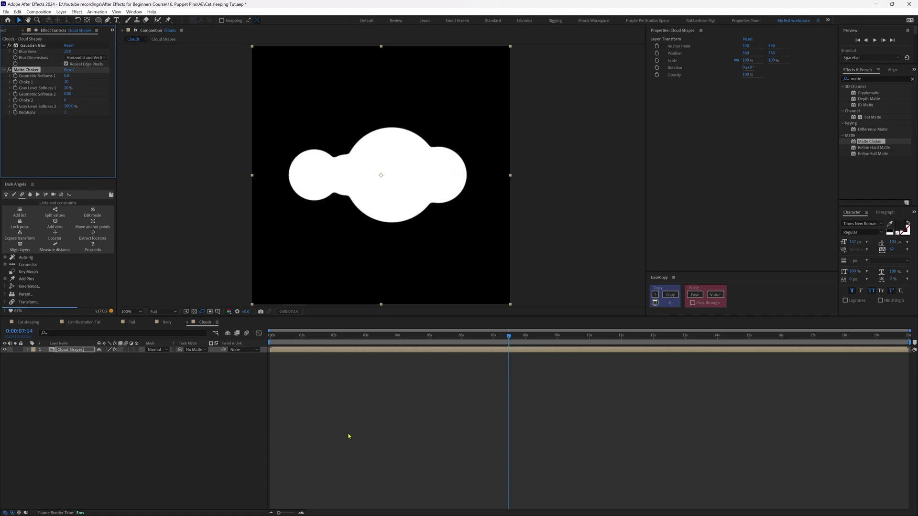
{"action": "left_click_drag", "start_coordinate": [282, 336], "coordinate": [250, 340]}
{"action": "left_click", "coordinate": [360, 426]}
Draw a rectangular mask on Cloud Shapes keeping only the cloud's upper part
{"action": "key", "text": "space"}
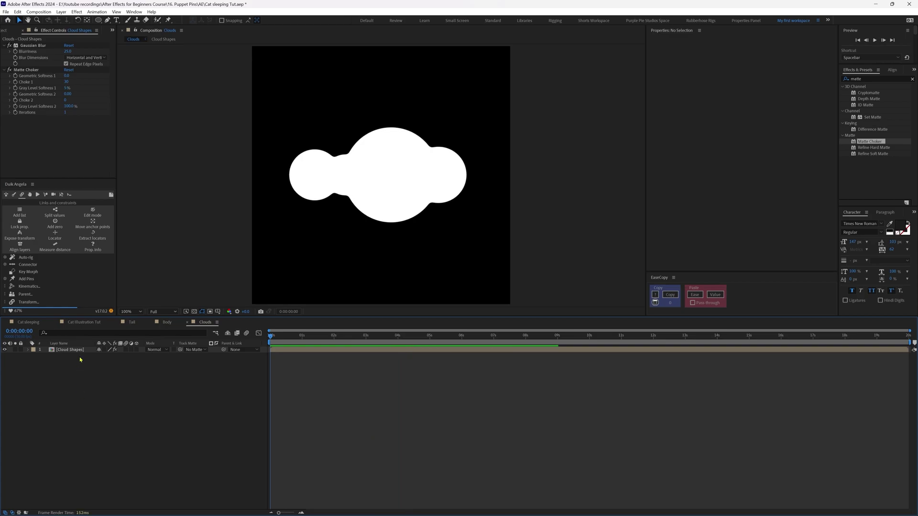
{"action": "left_click", "coordinate": [78, 351]}
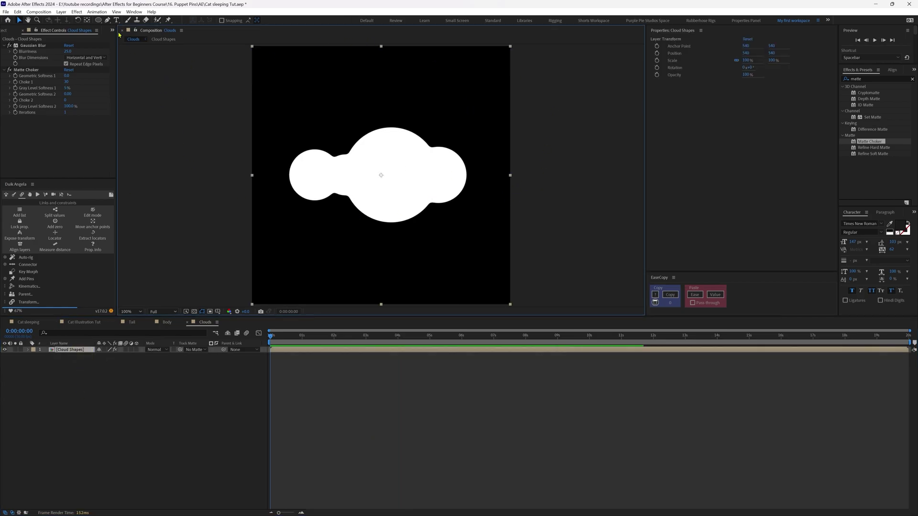
{"action": "left_click", "coordinate": [100, 21]}
{"action": "left_click", "coordinate": [127, 22]}
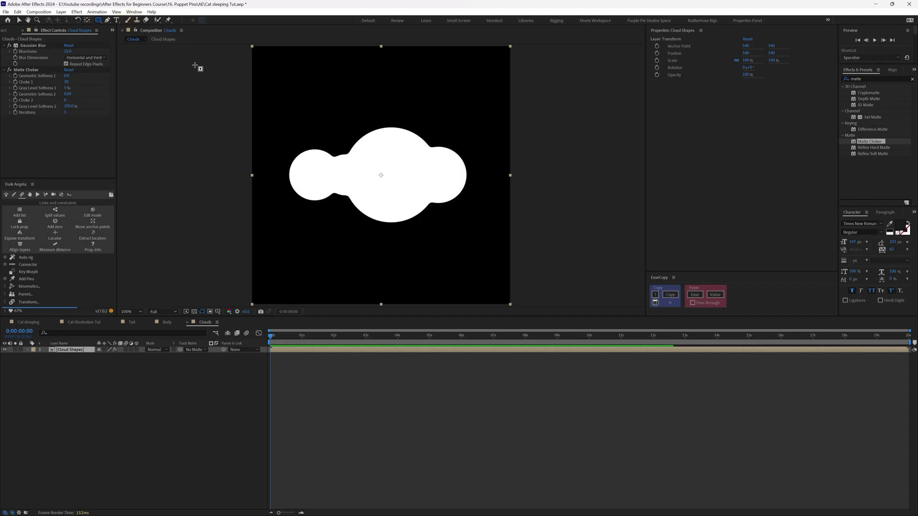
{"action": "left_click_drag", "start_coordinate": [189, 60], "coordinate": [605, 185]}
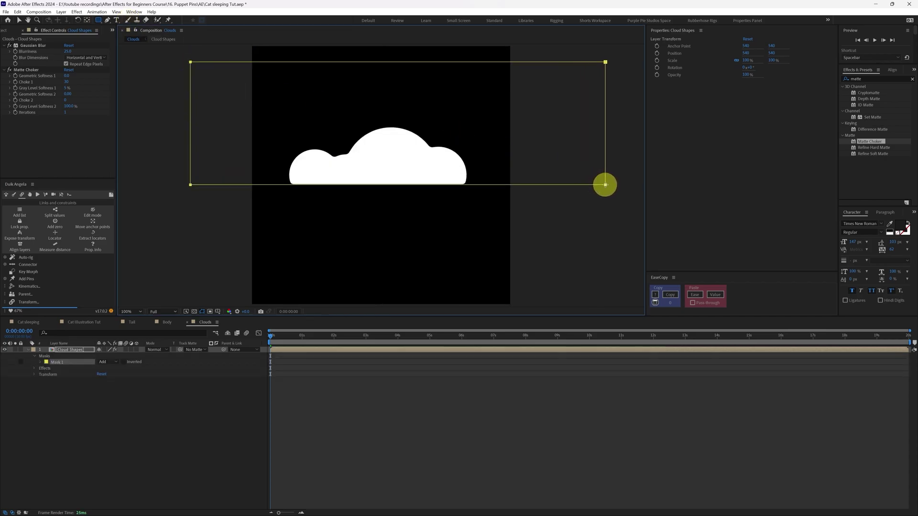
Feather the mask edge to about 533 pixels and preview the masked cloud
{"action": "left_click", "coordinate": [41, 362]}
{"action": "left_click_drag", "start_coordinate": [111, 374], "coordinate": [297, 369]}
{"action": "left_click", "coordinate": [321, 452]}
{"action": "key", "text": "space"}
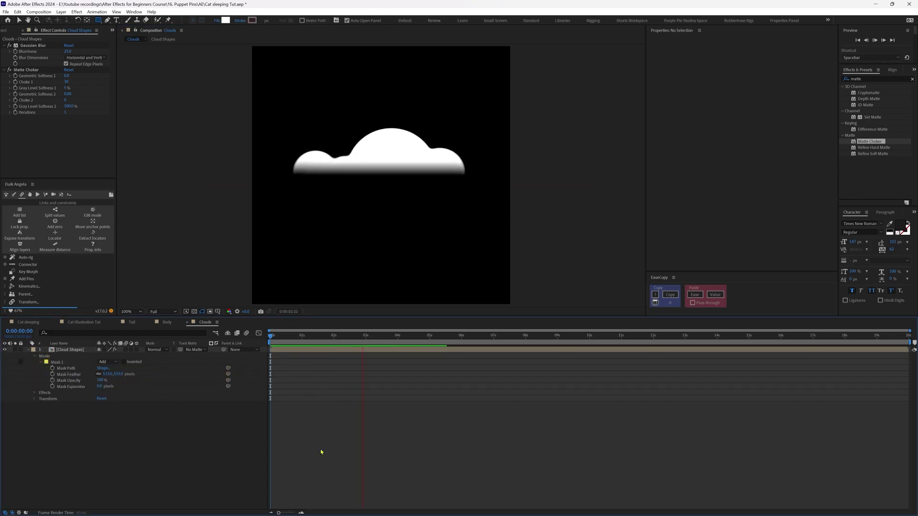